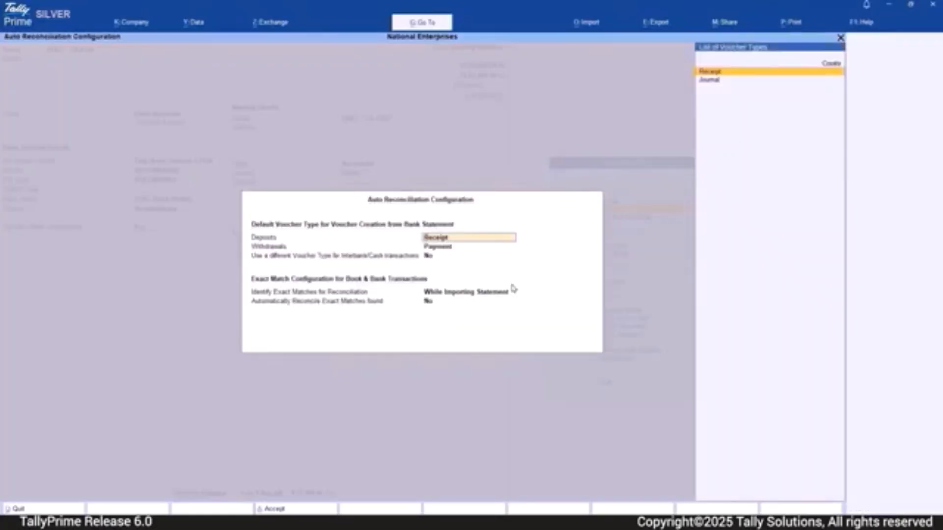
Save the bank ledger with auto reconciliation using Receipt for deposits, Payment for withdrawals, exact matching While Importing Statement, and automatic reconciliation No.
{"action": "key", "text": "Return"}
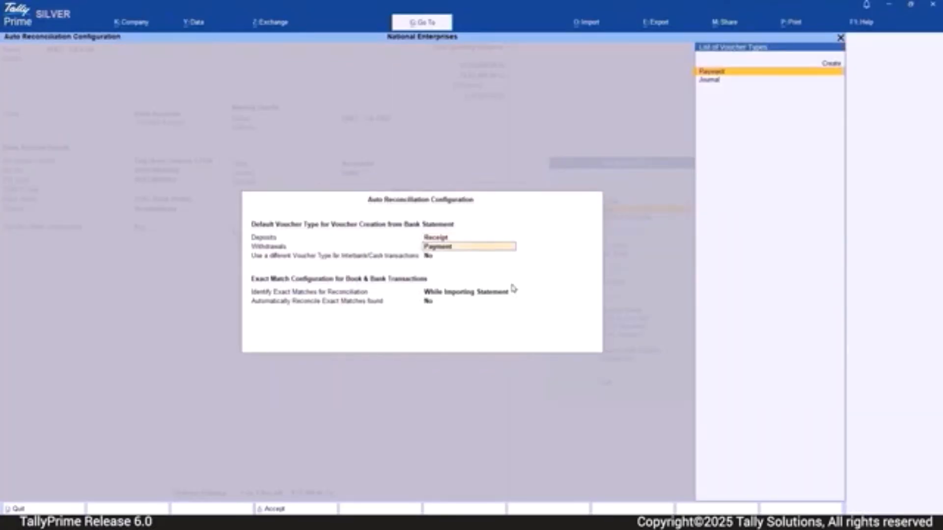
{"action": "key", "text": "Return"}
{"action": "key", "text": "Return"}
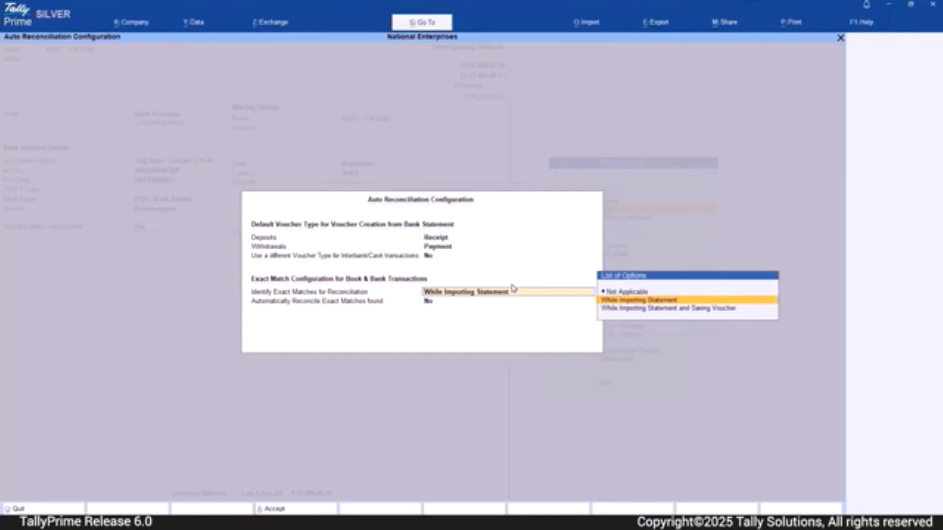
{"action": "key", "text": "Return"}
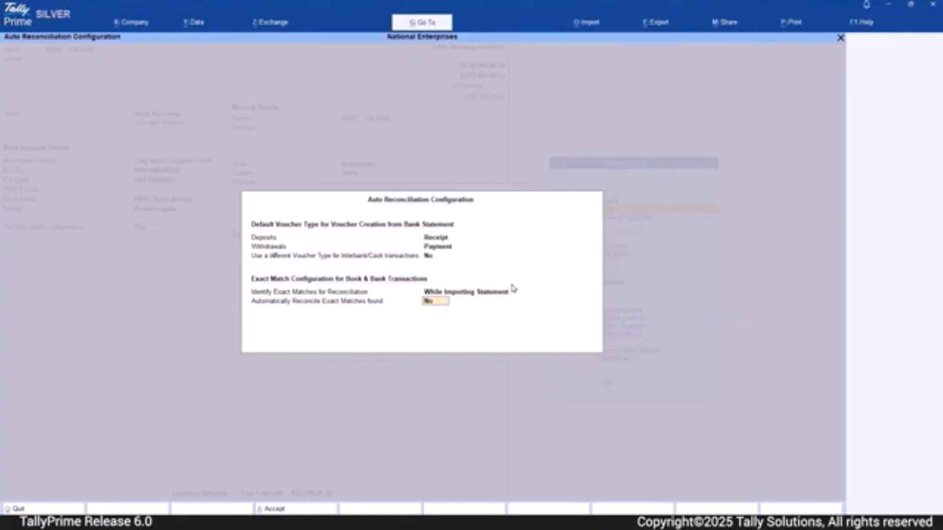
{"action": "key", "text": "Return"}
{"action": "key", "text": "ctrl+a"}
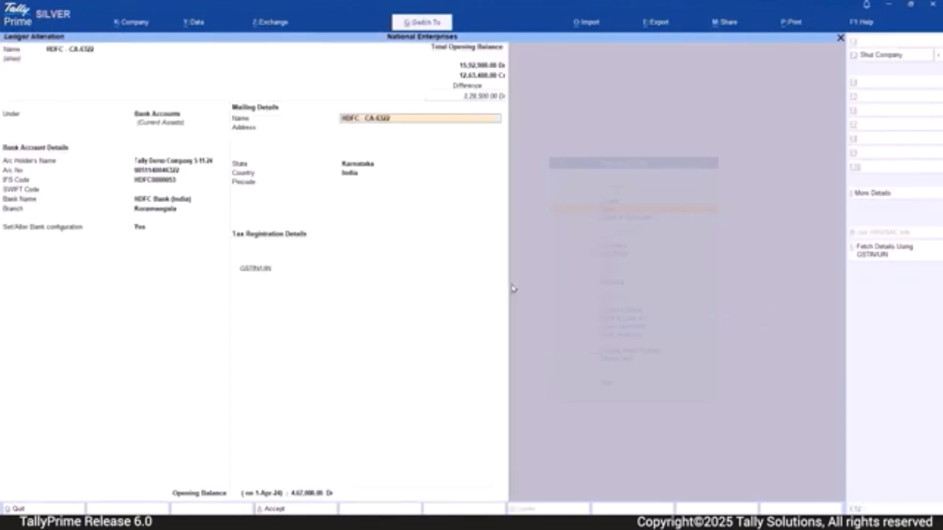
{"action": "key", "text": "ctrl+a"}
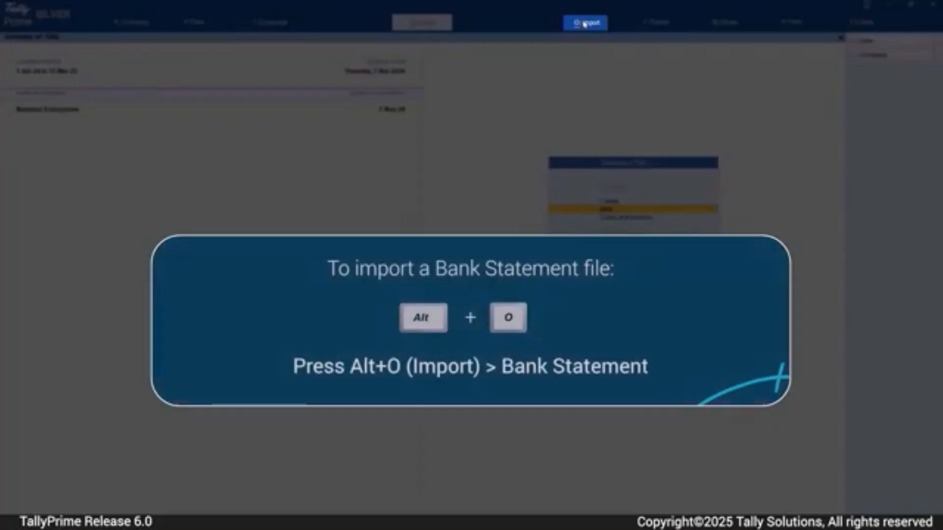
Start a bank statement import and choose the HDFC account as the bank ledger.
{"action": "left_click", "coordinate": [584, 24]}
{"action": "key", "text": "Down"}
{"action": "key", "text": "Down"}
{"action": "key", "text": "Down"}
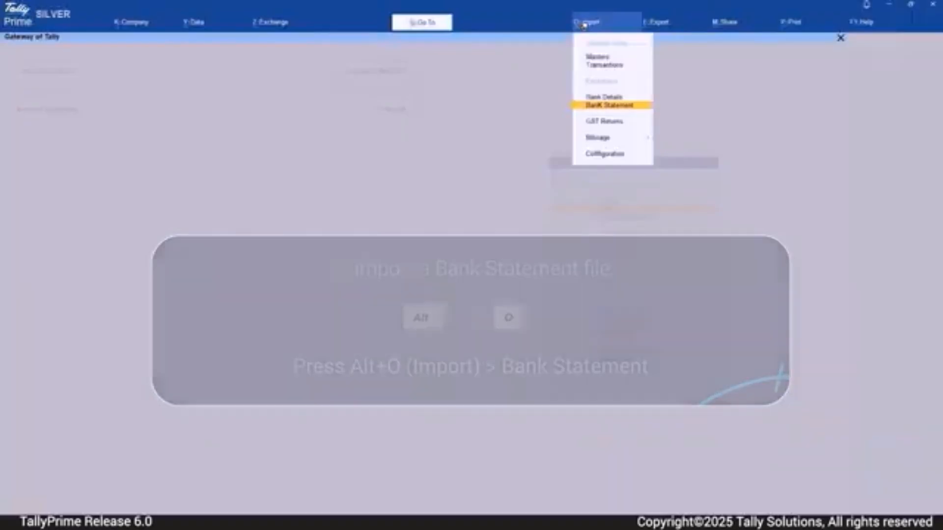
{"action": "key", "text": "Return"}
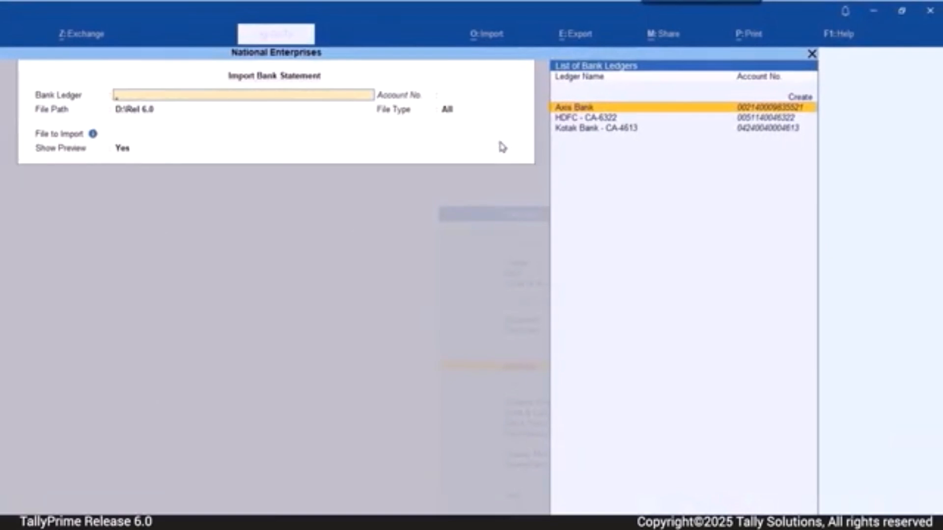
{"action": "key", "text": "Down"}
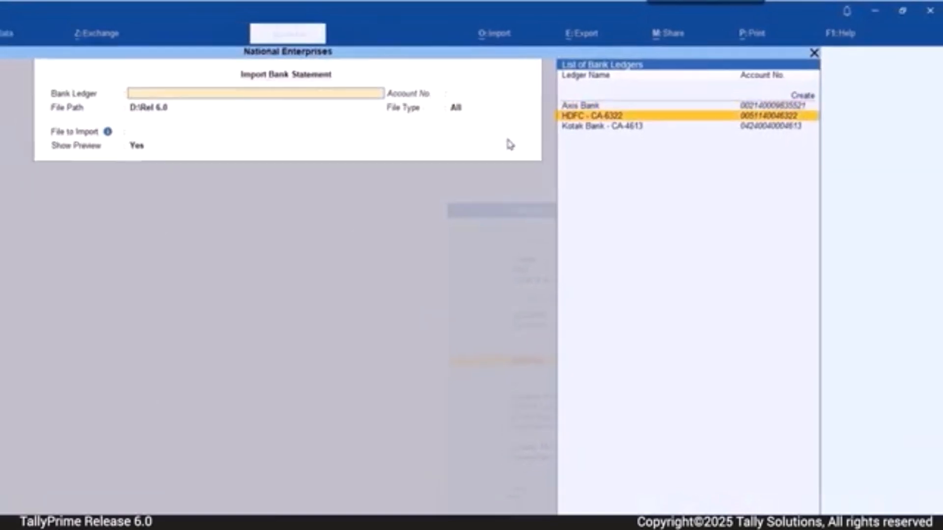
{"action": "key", "text": "Return"}
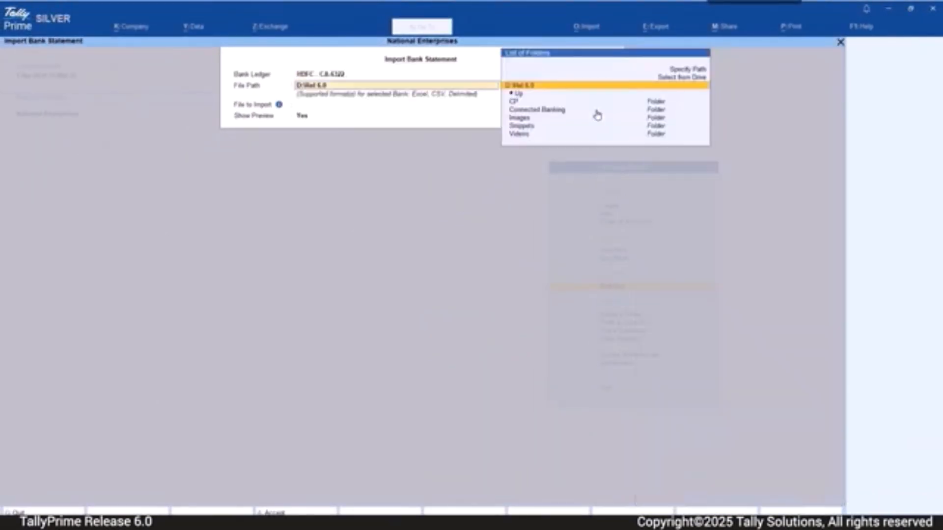
Load HDFC Bank Statement 1to31Oct24.xls from D:\Rel 6.0 with file type Supported and the preview enabled.
{"action": "key", "text": "Return"}
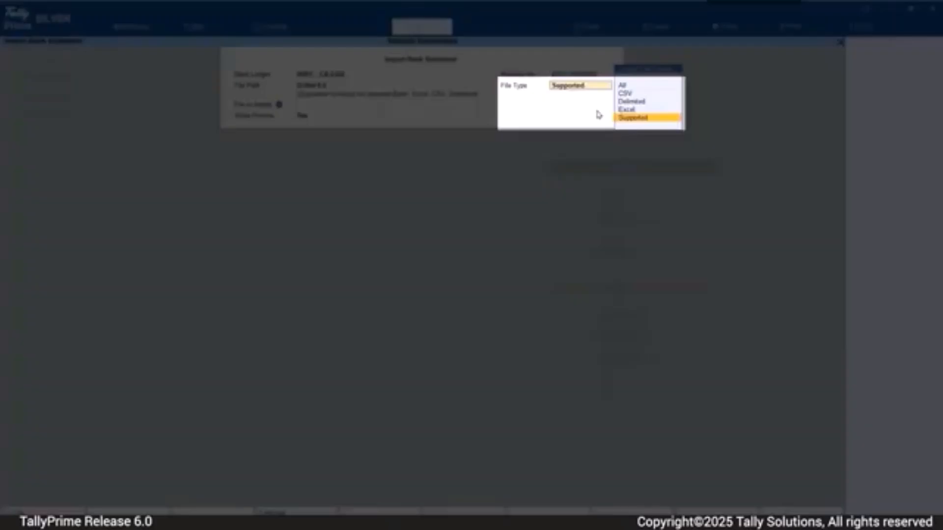
{"action": "key", "text": "Return"}
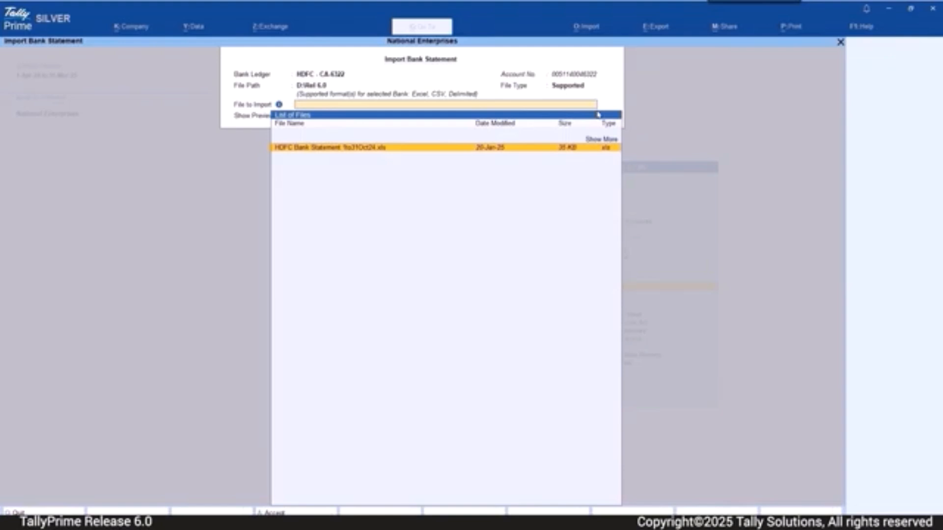
{"action": "key", "text": "Return"}
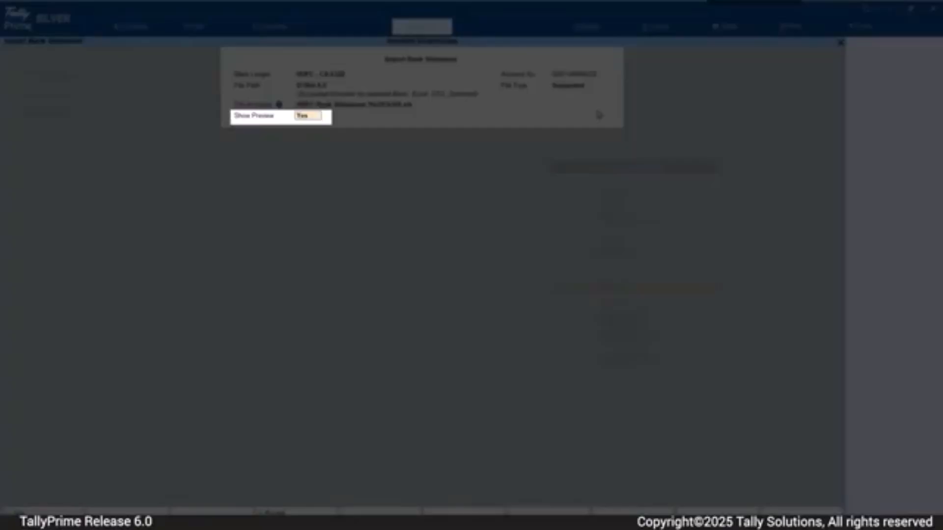
{"action": "key", "text": "Return"}
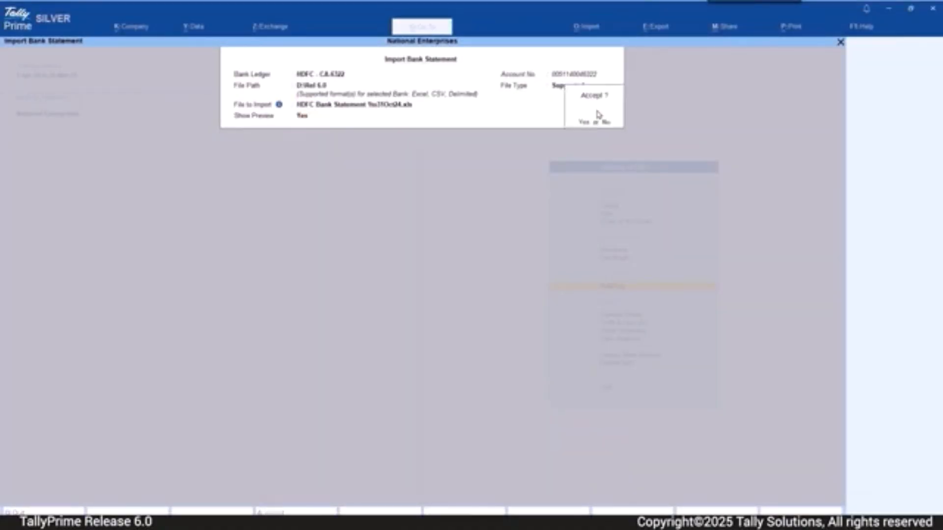
{"action": "key", "text": "Return"}
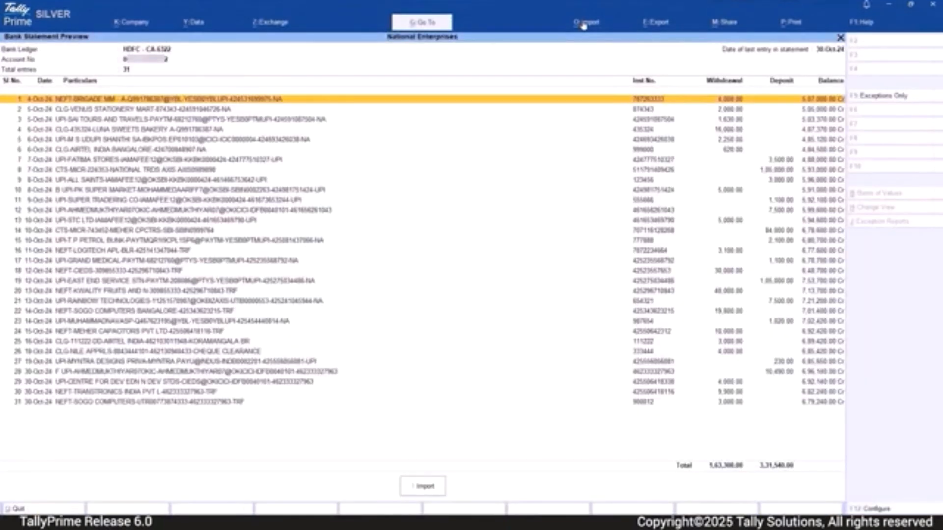
Import the previewed statement and open the unreconciled transactions from 1-Oct-24 in the Bank Reconciliation Summary.
{"action": "left_click", "coordinate": [422, 486]}
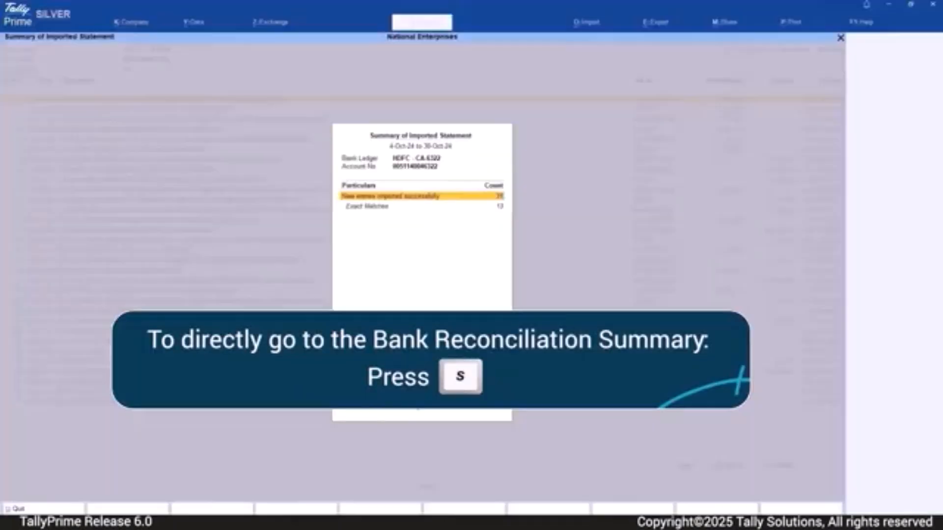
{"action": "key", "text": "s"}
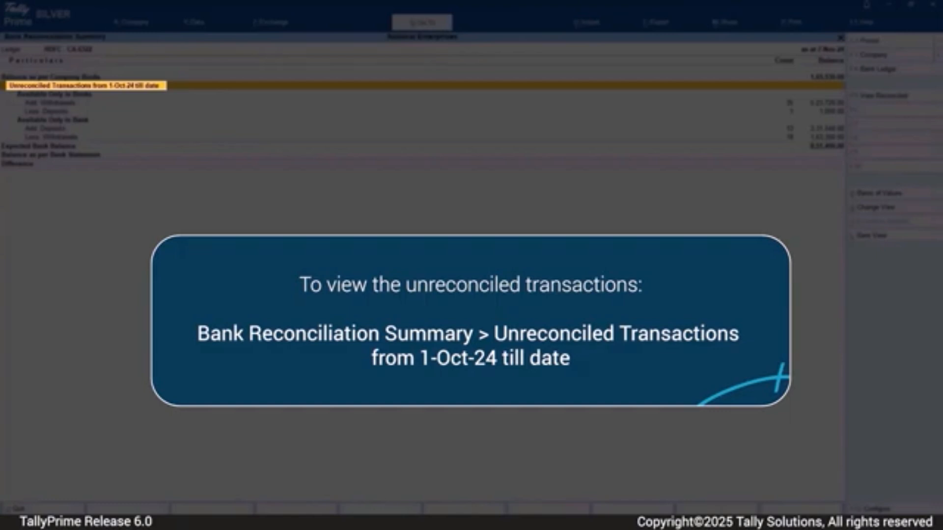
{"action": "key", "text": "Return"}
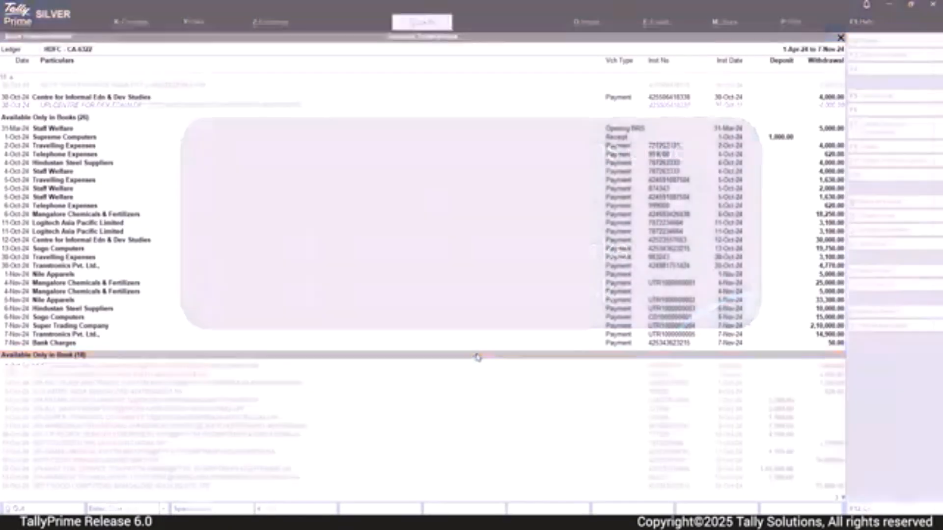
Select all transactions under Exact Match, from Staff Welfare on 3-Oct-24 to Centre for Informal Edn & Dev Studies on 30-Oct-24, and reconcile them.
{"action": "key", "text": "Up"}
{"action": "key", "text": "Up"}
{"action": "key", "text": "Up"}
{"action": "key", "text": "Up"}
{"action": "key", "text": "Up"}
{"action": "key", "text": "Up"}
{"action": "key", "text": "Up"}
{"action": "key", "text": "Up"}
{"action": "key", "text": "Up"}
{"action": "key", "text": "Up"}
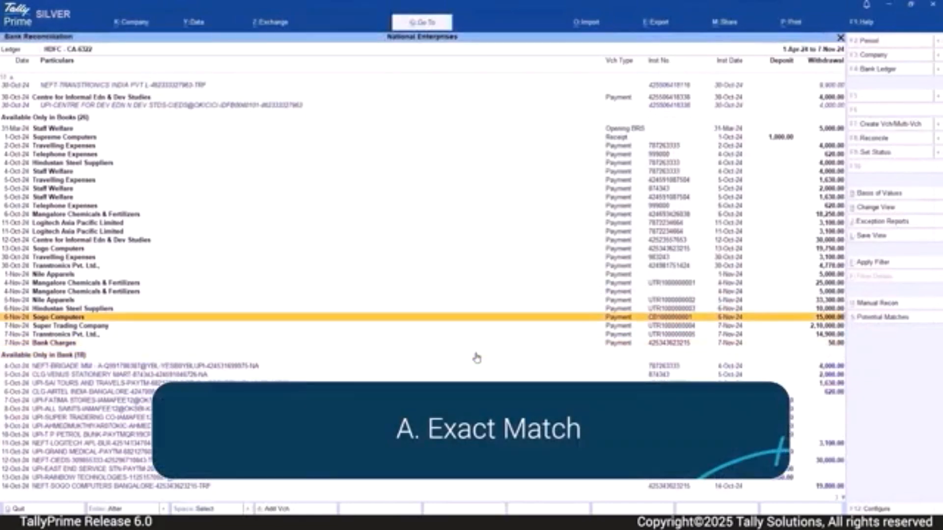
{"action": "key", "text": "Up"}
{"action": "key", "text": "Up"}
{"action": "key", "text": "Up"}
{"action": "key", "text": "Up"}
{"action": "key", "text": "Up"}
{"action": "key", "text": "Up"}
{"action": "key", "text": "Up"}
{"action": "key", "text": "Up"}
{"action": "key", "text": "Up"}
{"action": "key", "text": "Up"}
{"action": "key", "text": "Up"}
{"action": "key", "text": "Up"}
{"action": "key", "text": "Up"}
{"action": "key", "text": "Up"}
{"action": "key", "text": "Up"}
{"action": "key", "text": "Up"}
{"action": "key", "text": "Up"}
{"action": "key", "text": "Up"}
{"action": "key", "text": "Up"}
{"action": "key", "text": "Up"}
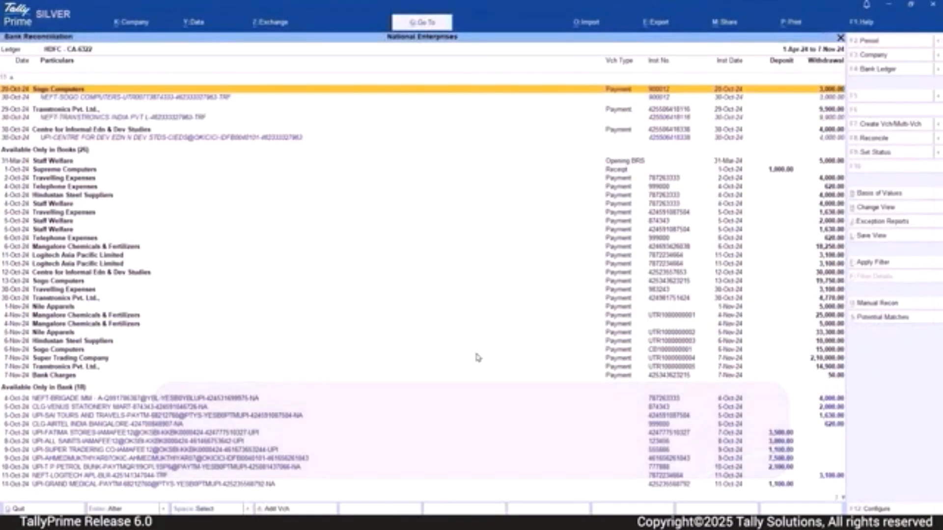
{"action": "key", "text": "Up"}
{"action": "key", "text": "Up"}
{"action": "key", "text": "Up"}
{"action": "key", "text": "Up"}
{"action": "key", "text": "Up"}
{"action": "key", "text": "Up"}
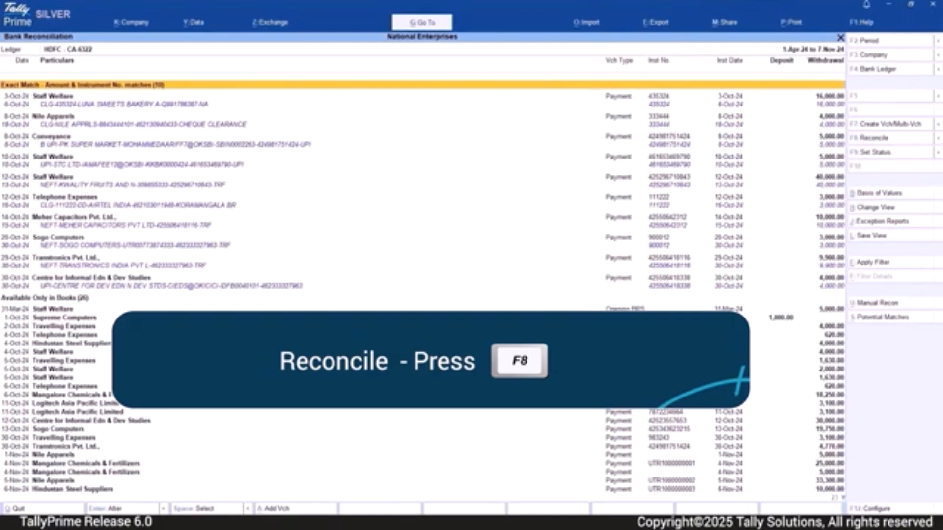
{"action": "key", "text": "shift+Down"}
{"action": "key", "text": "shift+Down"}
{"action": "key", "text": "shift+Down"}
{"action": "key", "text": "shift+Down"}
{"action": "key", "text": "shift+Down"}
{"action": "key", "text": "shift+Down"}
{"action": "key", "text": "shift+Down"}
{"action": "key", "text": "shift+Down"}
{"action": "key", "text": "shift+Down"}
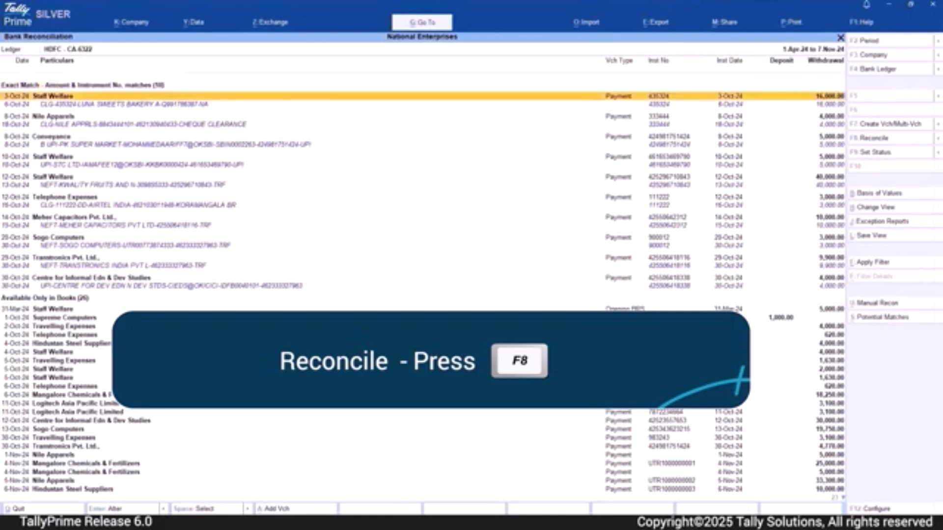
{"action": "key", "text": "shift+Down"}
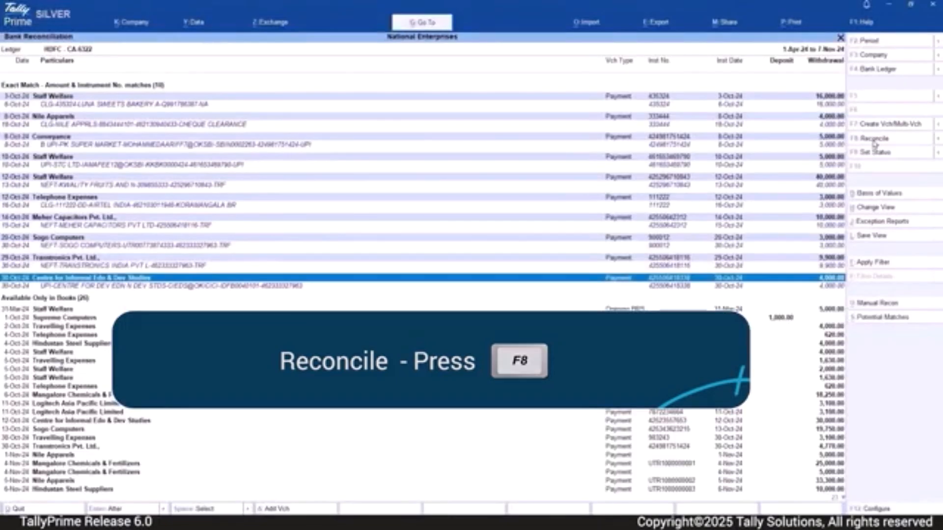
{"action": "key", "text": "F8"}
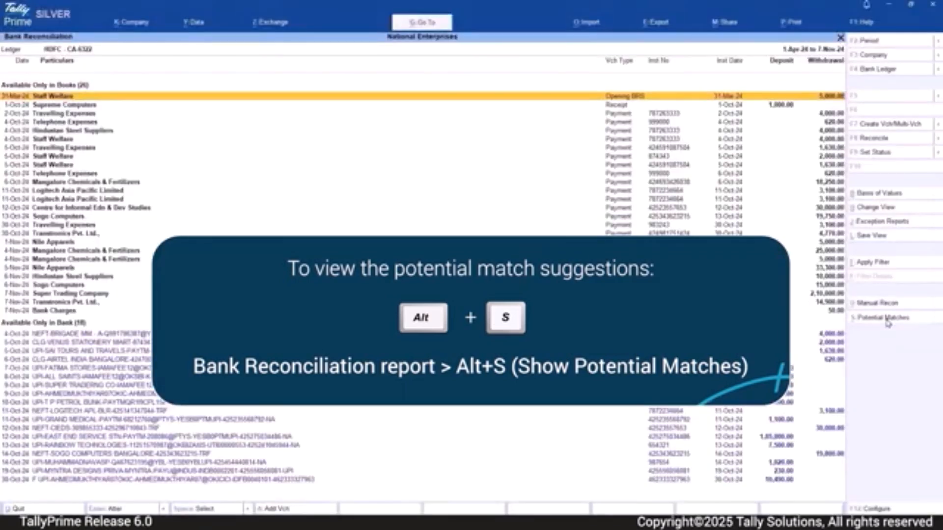
Show the potential match suggestions and examine the available Books-wise (Rules), Rule-wise (Bank) and Bank-wise (Rules) views.
{"action": "left_click", "coordinate": [886, 320]}
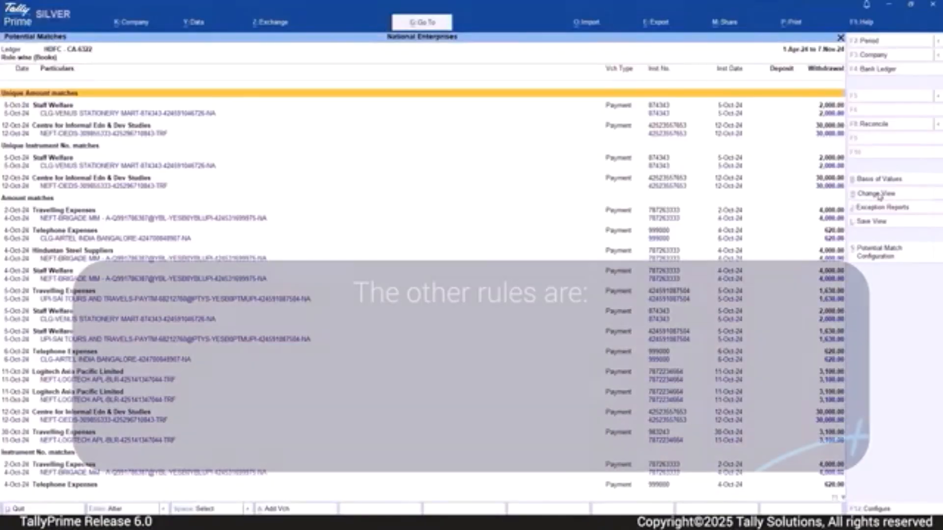
{"action": "left_click", "coordinate": [878, 194]}
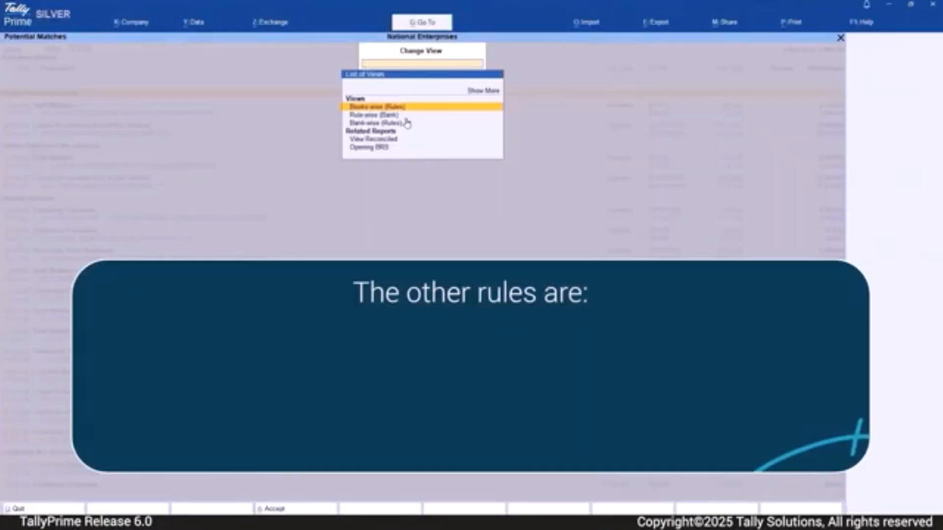
{"action": "key", "text": "Down"}
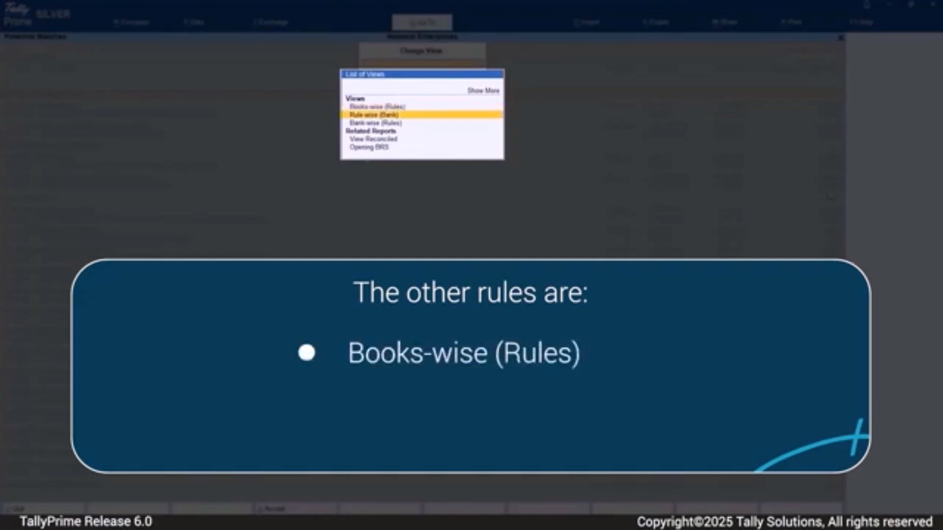
{"action": "key", "text": "Down"}
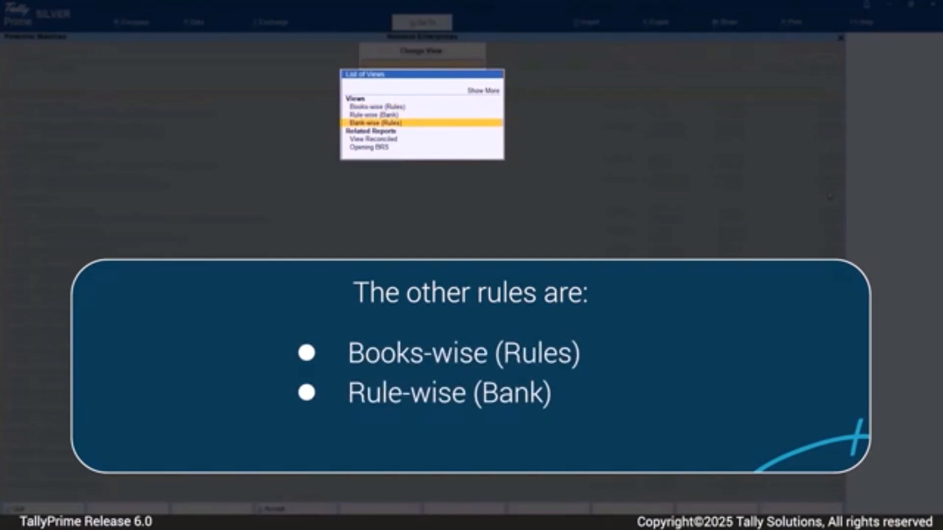
{"action": "key", "text": "Up"}
{"action": "key", "text": "Up"}
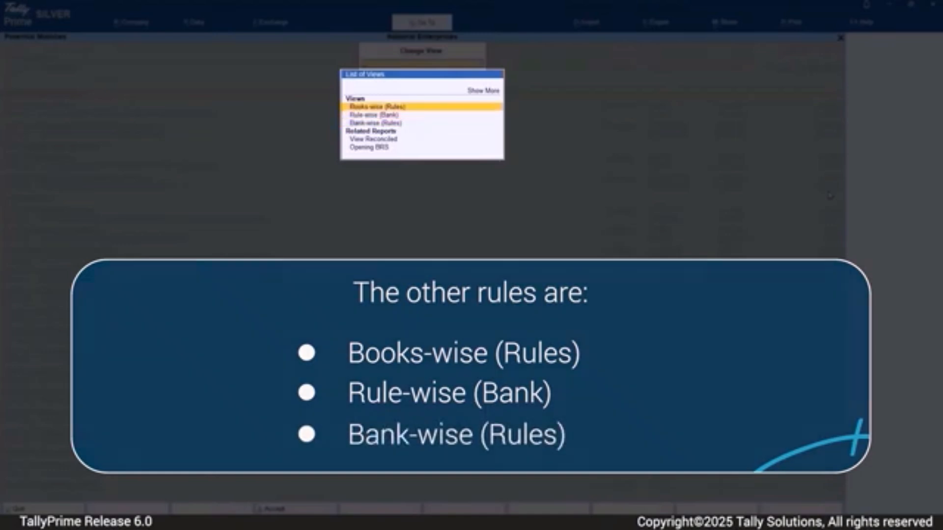
{"action": "key", "text": "Return"}
Reconcile the Venus Stationery Mart and CIEDS bank entries listed under Unique Amount matches.
{"action": "key", "text": "Down"}
{"action": "key", "text": "space"}
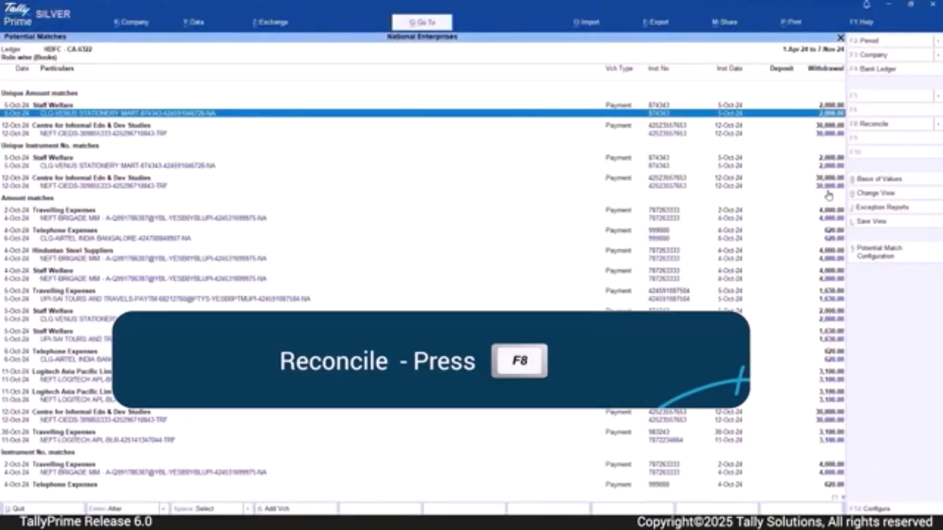
{"action": "key", "text": "Down"}
{"action": "key", "text": "Down"}
{"action": "key", "text": "space"}
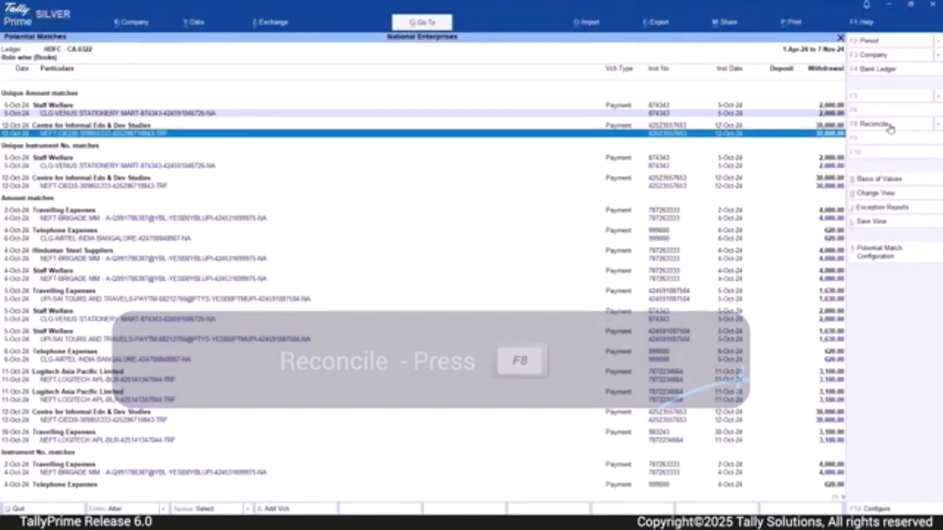
{"action": "left_click", "coordinate": [892, 125]}
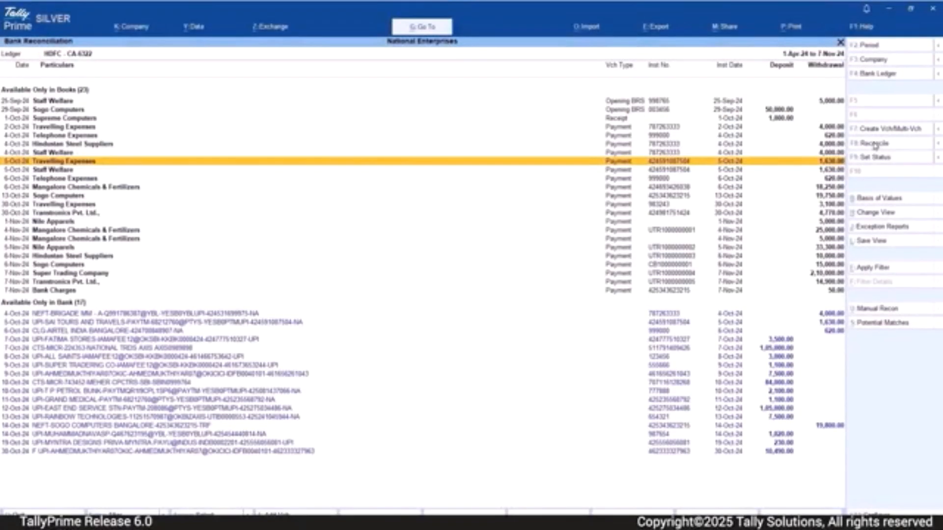
Find matches for the 1,630.00 Travelling Expenses payment of 5-Oct-24 and add the Airtel India Bangalore bank entry to it.
{"action": "key", "text": "F8"}
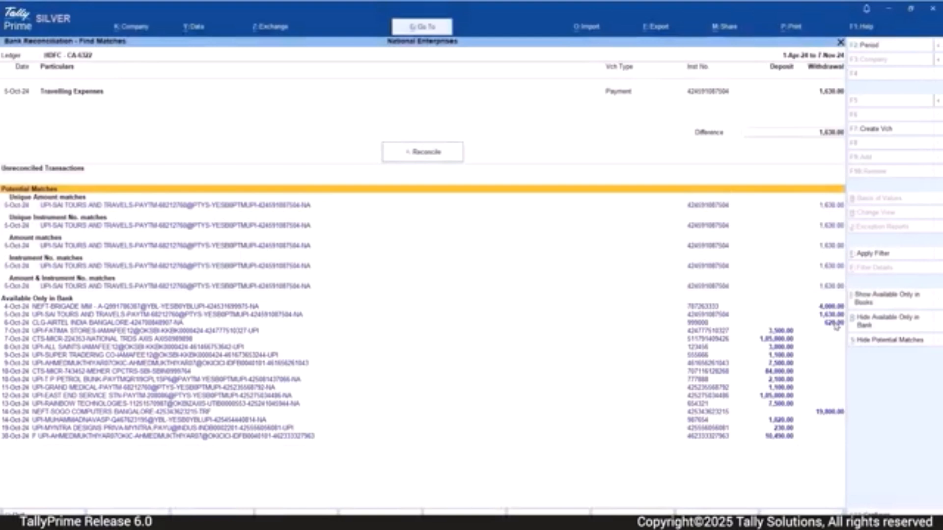
{"action": "left_click", "coordinate": [835, 327]}
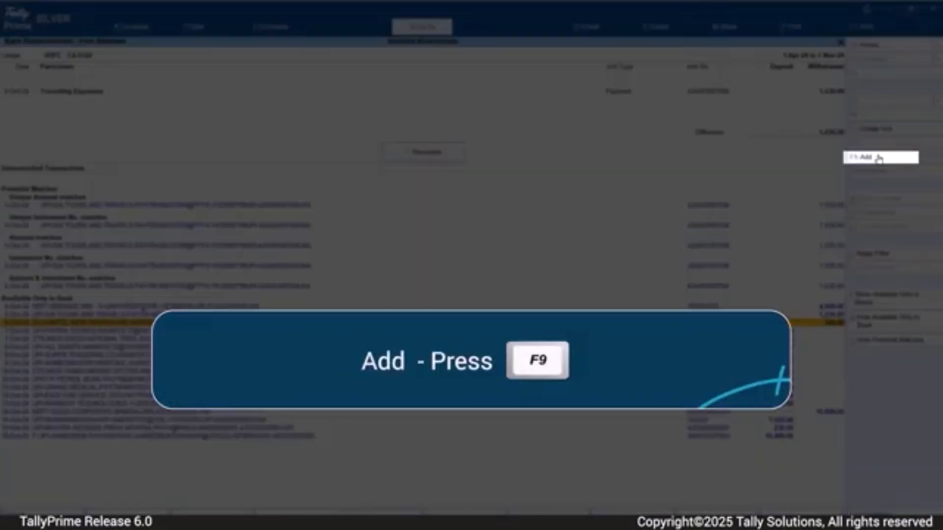
{"action": "left_click", "coordinate": [878, 158]}
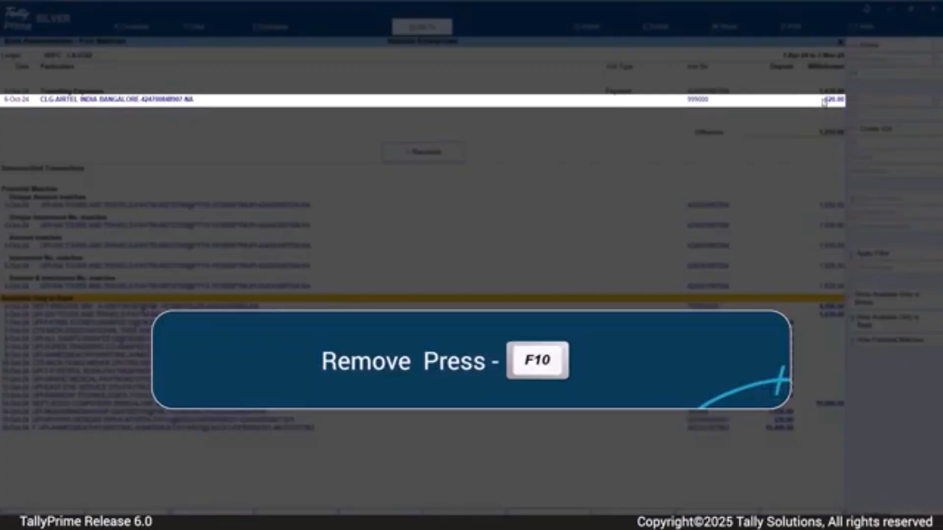
Remove the Airtel India Bangalore entry, add the 1,630.00 Sai Tours and Travels bank entry from Unique Amount matches, and reconcile the Travelling Expenses payment.
{"action": "left_click", "coordinate": [822, 101]}
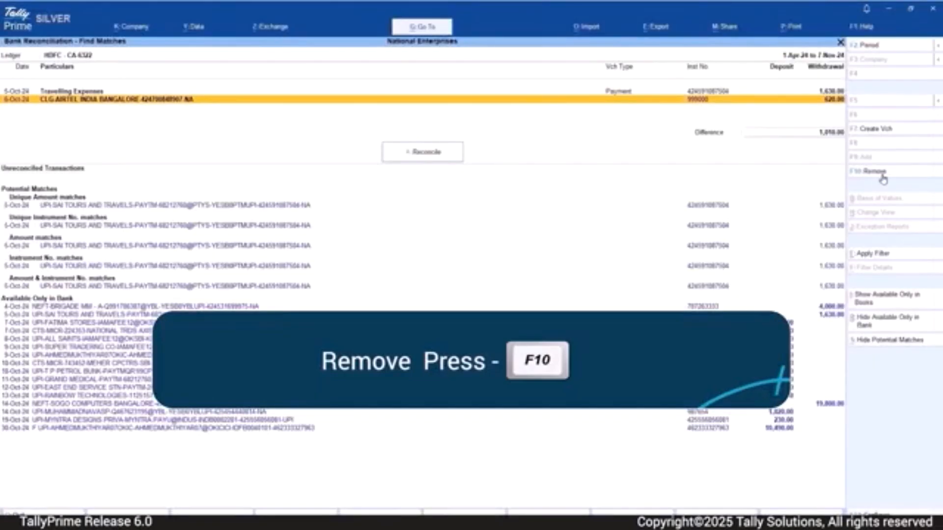
{"action": "left_click", "coordinate": [883, 175]}
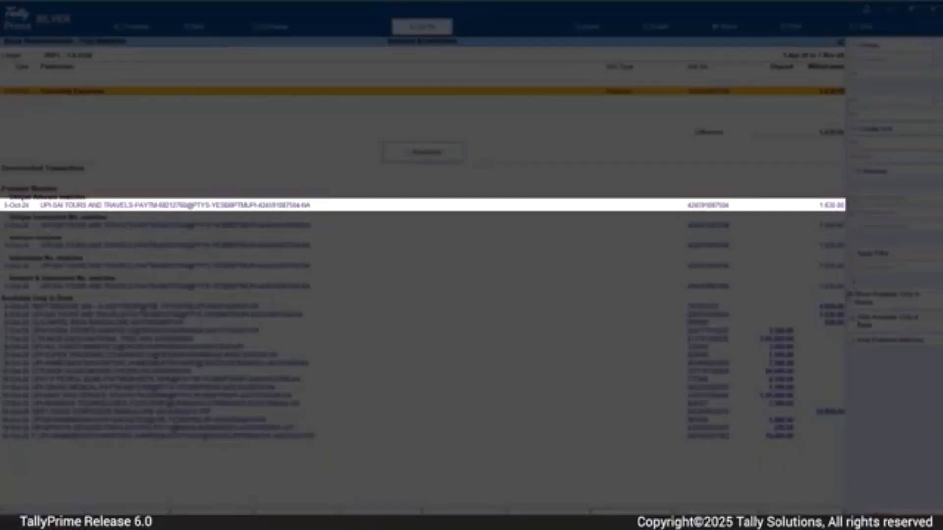
{"action": "left_click", "coordinate": [826, 208]}
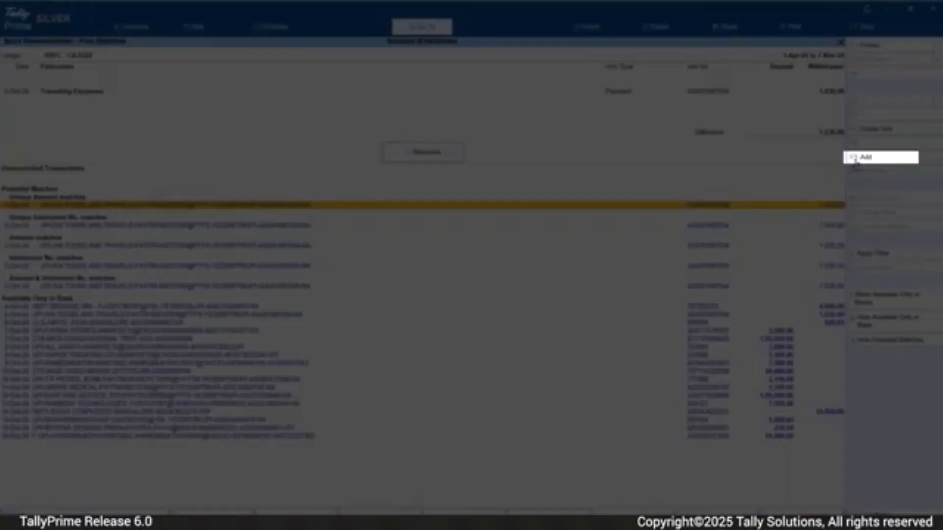
{"action": "left_click", "coordinate": [859, 158]}
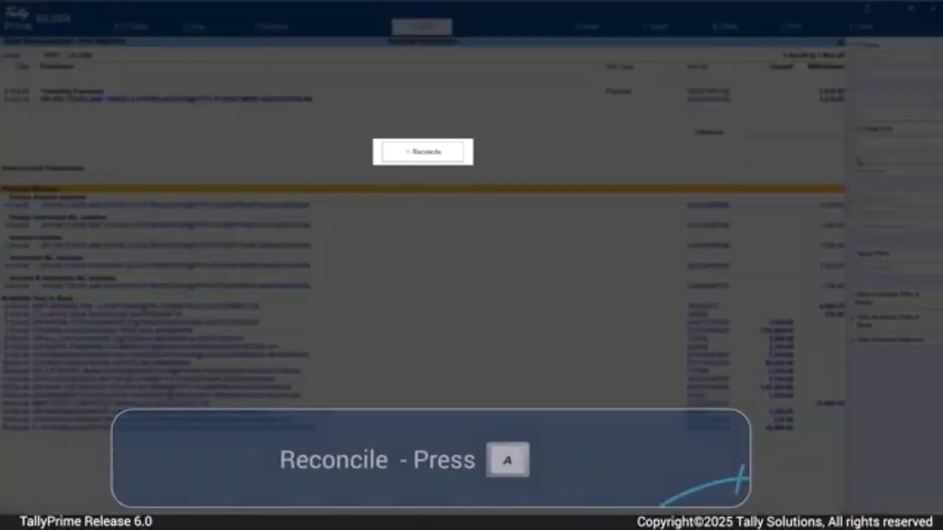
{"action": "left_click", "coordinate": [424, 156]}
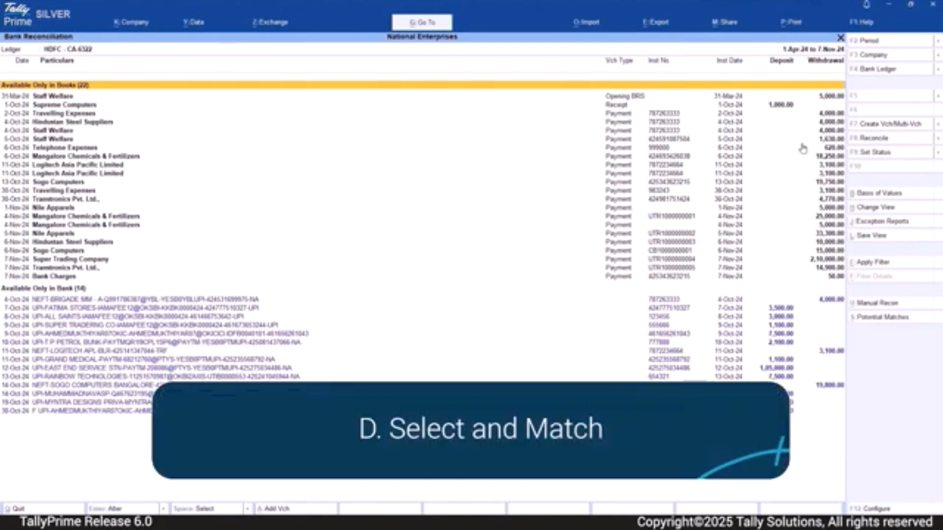
Reconcile the 4-Oct-24 Hindustan Steel Suppliers payment with the NEFT-Brigade MM bank entry of the same date.
{"action": "left_click", "coordinate": [828, 123]}
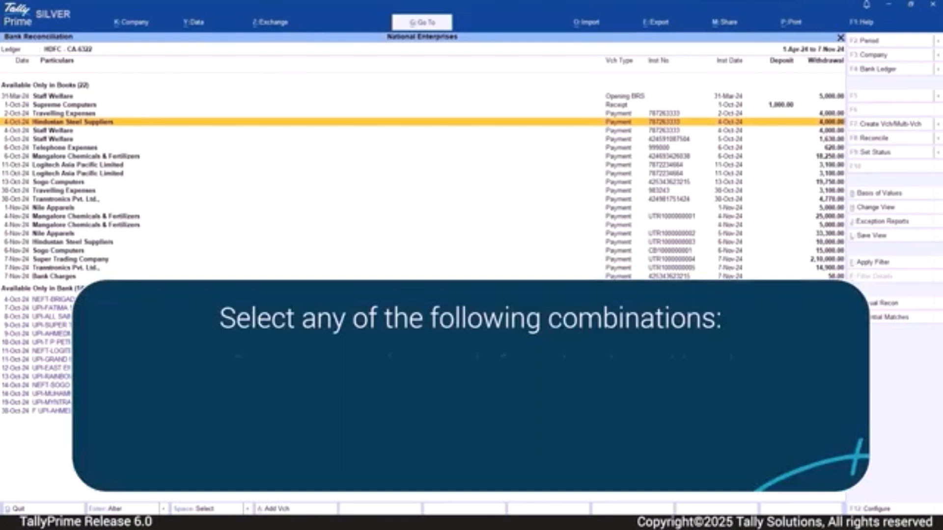
{"action": "key", "text": "space"}
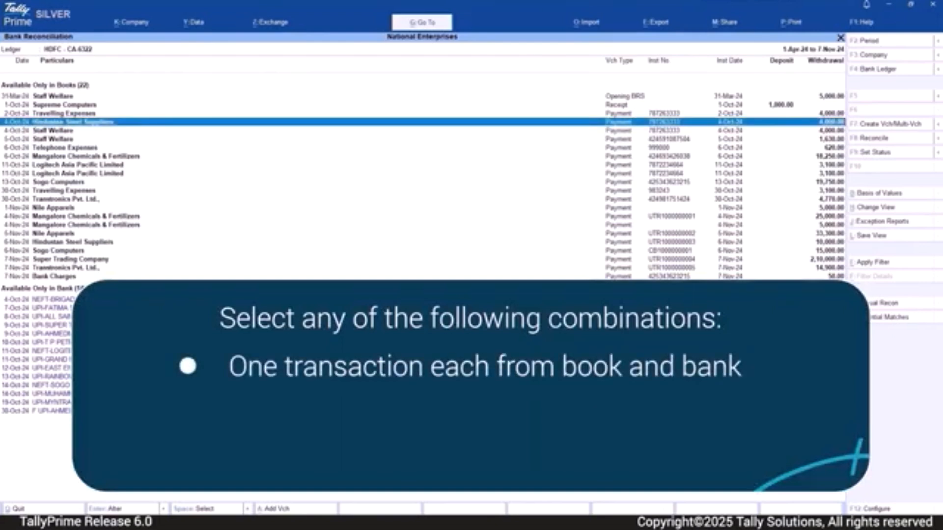
{"action": "left_click", "coordinate": [140, 299]}
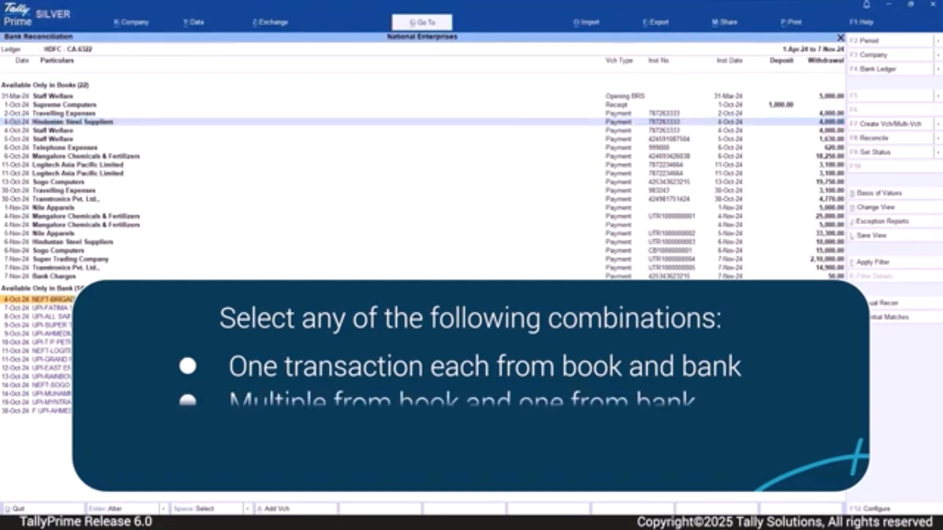
{"action": "key", "text": "space"}
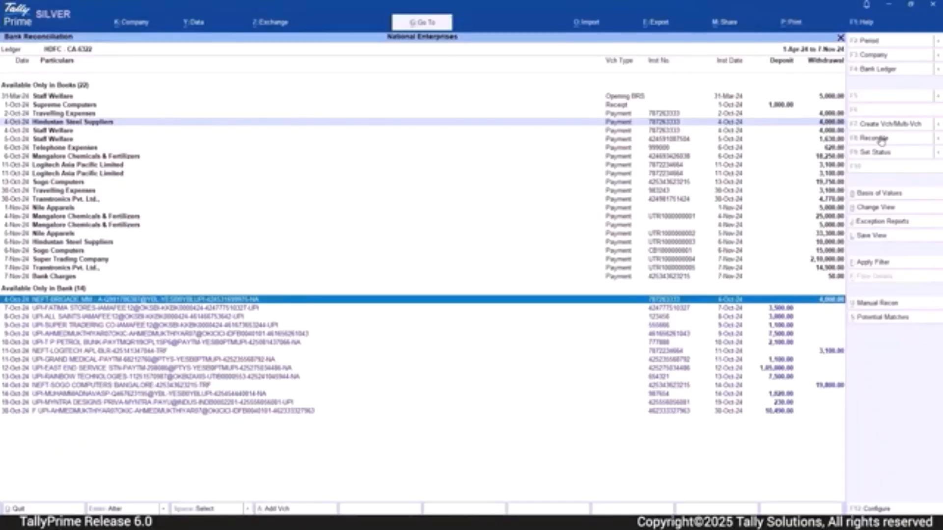
{"action": "left_click", "coordinate": [879, 139]}
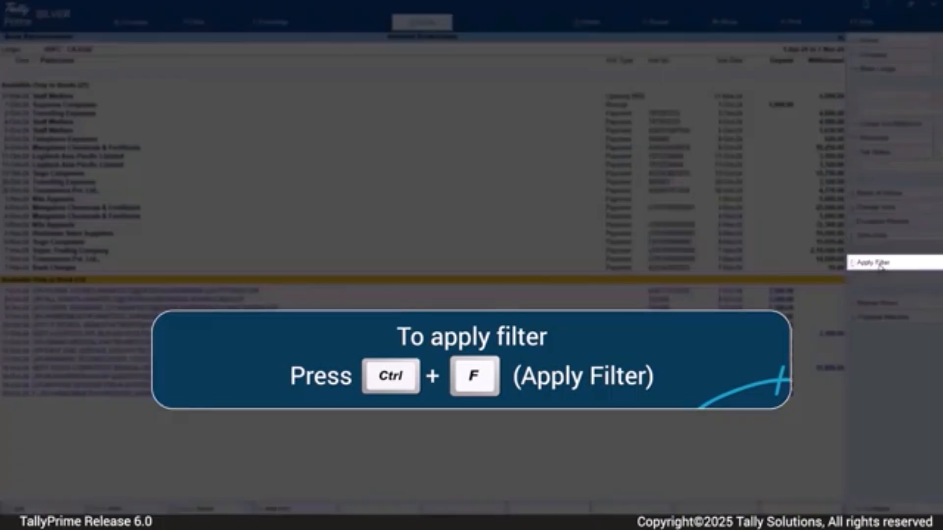
{"action": "left_click", "coordinate": [878, 265]}
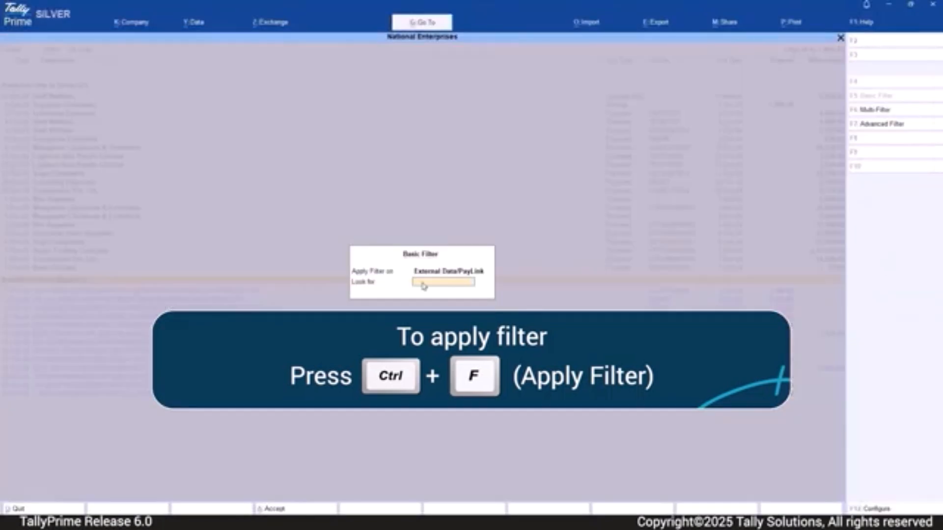
{"action": "type", "text": "7652"}
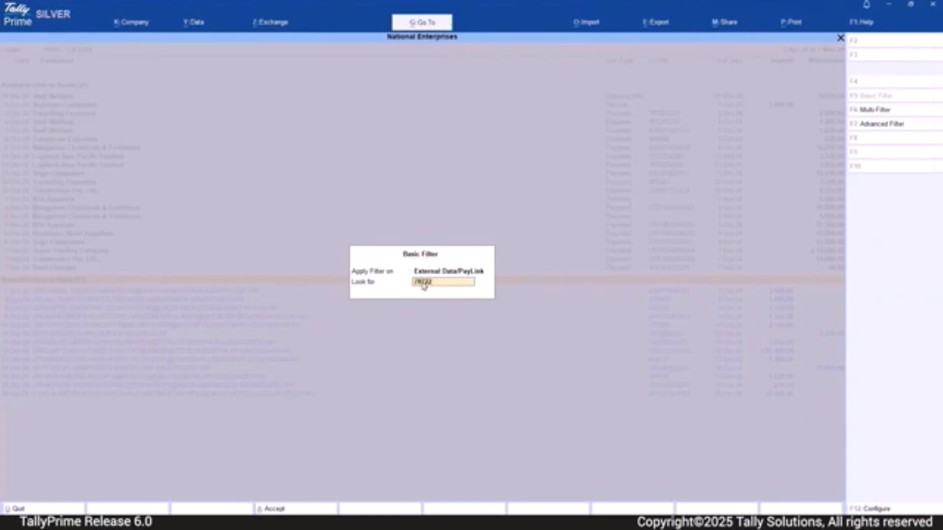
{"action": "type", "text": "234664"}
{"action": "key", "text": "Return"}
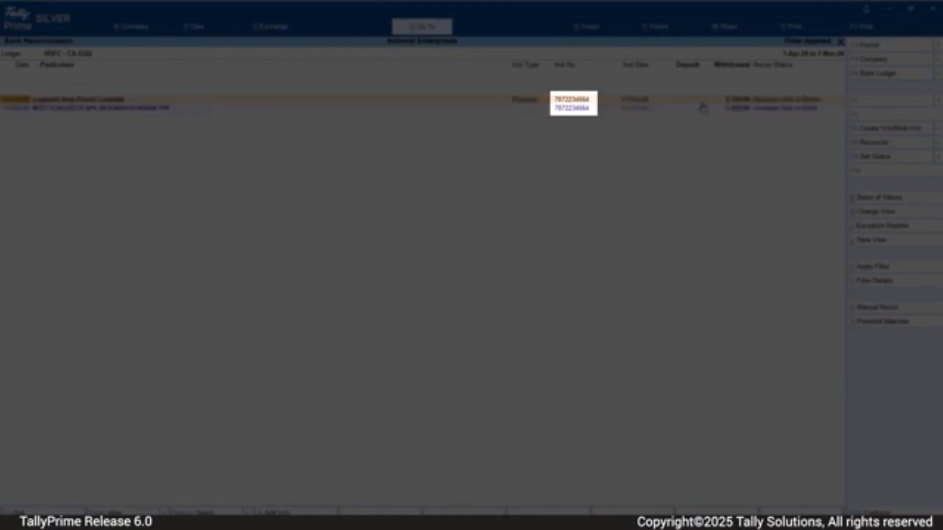
Select the 11-Oct-24 Logitech Asia Pacific Limited payment and the NEFT-Logitech bank entry, and reconcile them with each other.
{"action": "key", "text": "space"}
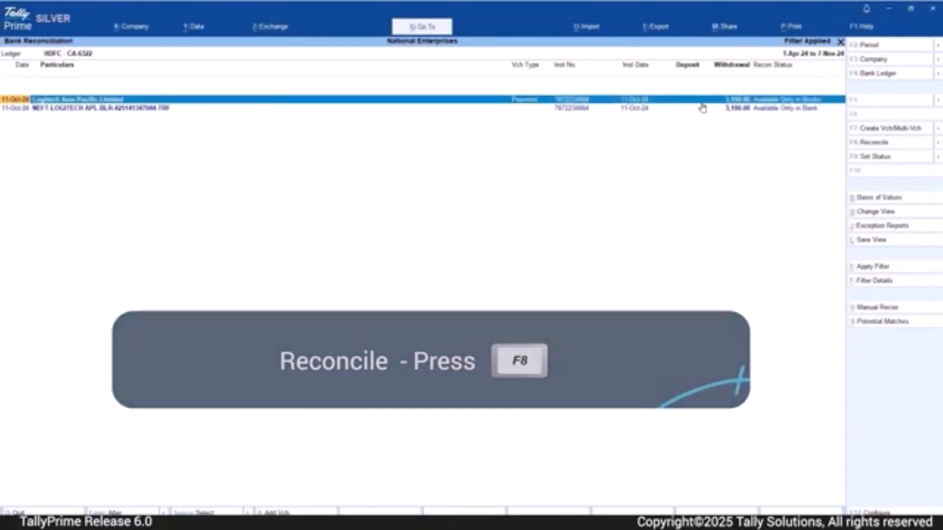
{"action": "left_click", "coordinate": [702, 108]}
{"action": "key", "text": "space"}
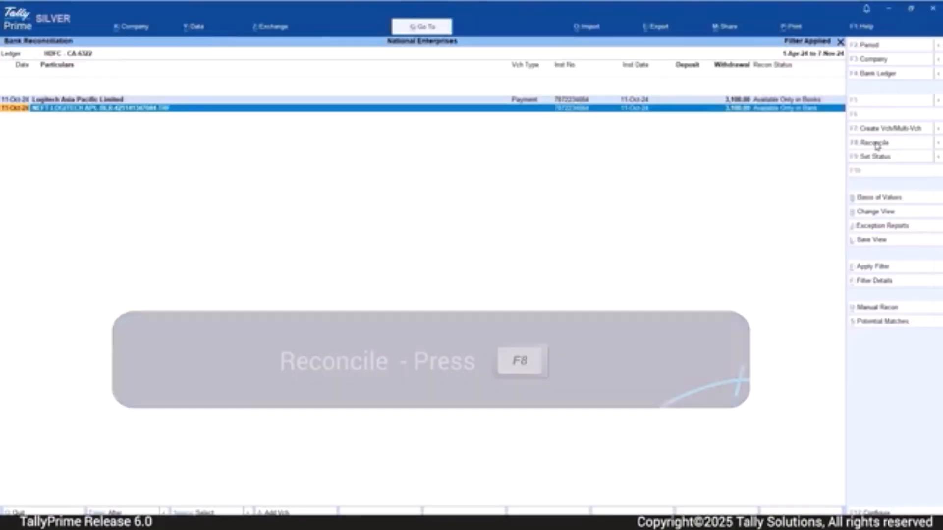
{"action": "left_click", "coordinate": [874, 143]}
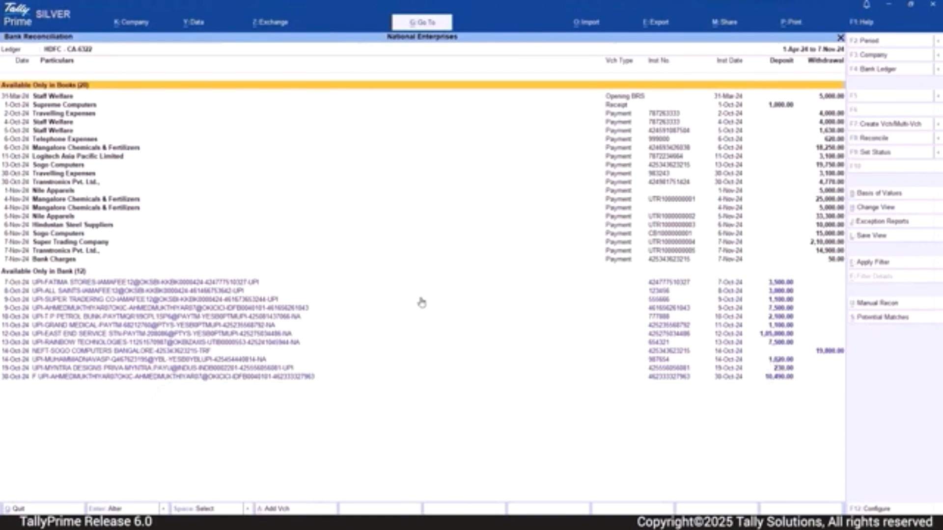
Reconcile the 13-Oct-24 Sogo Computers payment with the 14-Oct-24 NEFT-Sogo Computers Bangalore bank entry.
{"action": "left_click", "coordinate": [837, 168]}
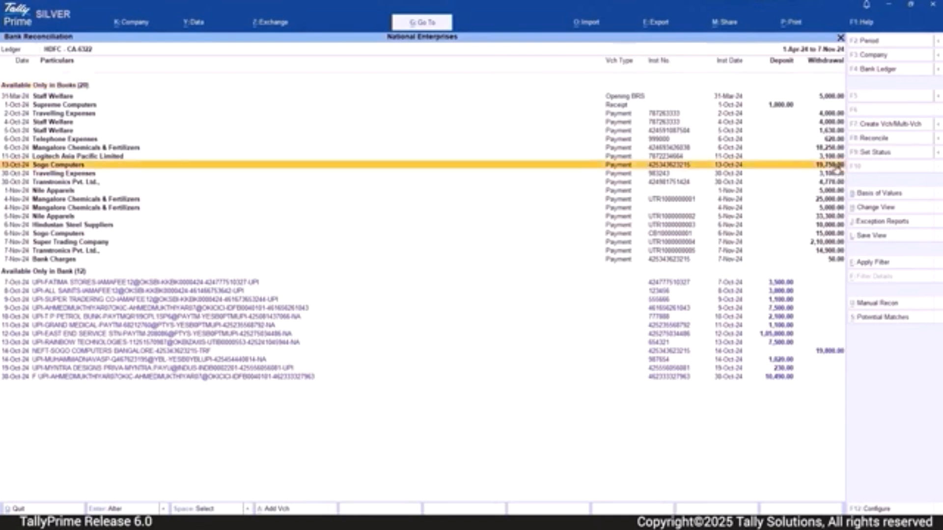
{"action": "left_click", "coordinate": [836, 169]}
{"action": "left_click", "coordinate": [830, 352]}
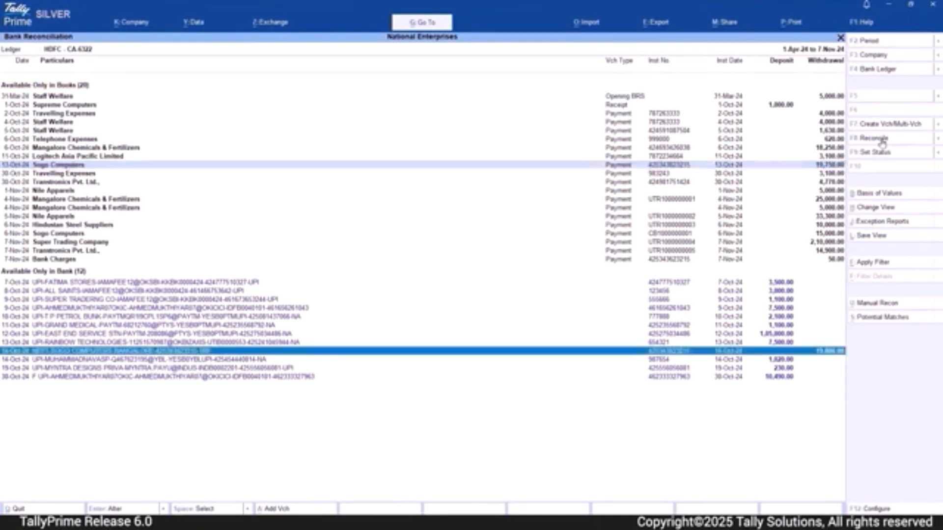
{"action": "left_click", "coordinate": [883, 142]}
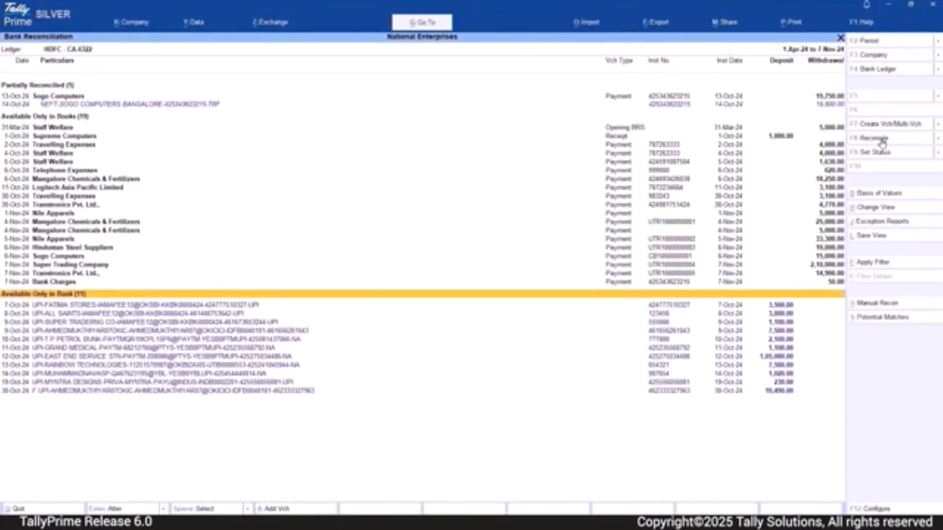
Open the partially reconciled Sogo Computers payment for modifying its matches and show the transactions available only in books.
{"action": "left_click", "coordinate": [242, 88]}
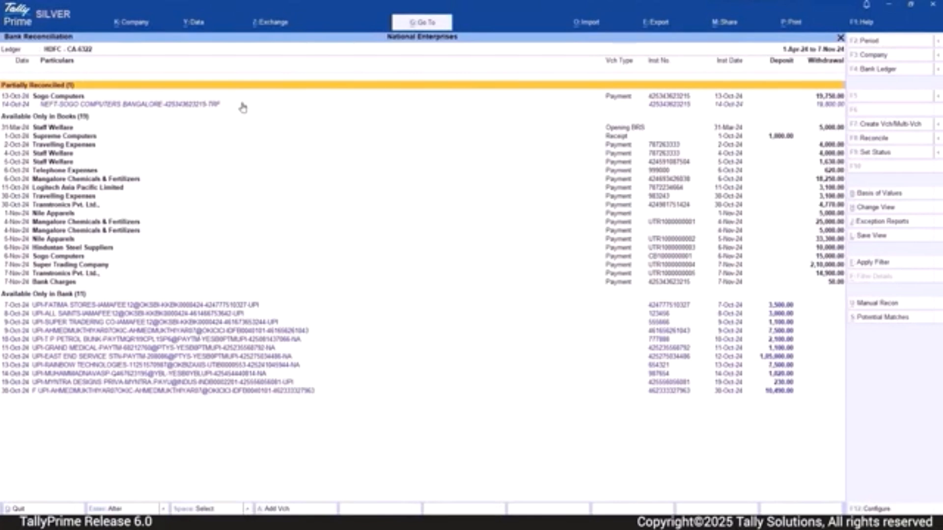
{"action": "left_click", "coordinate": [242, 105]}
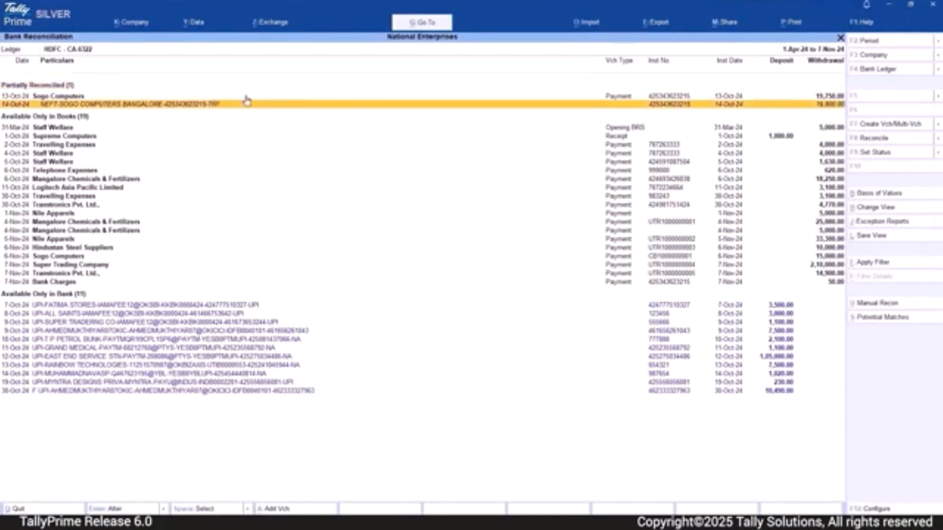
{"action": "left_click", "coordinate": [246, 97]}
{"action": "key", "text": "space"}
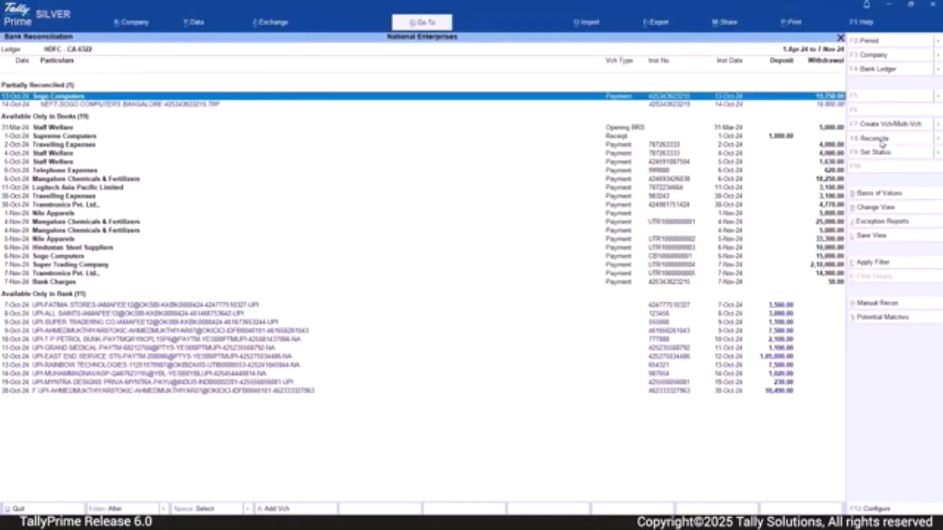
{"action": "left_click", "coordinate": [879, 139]}
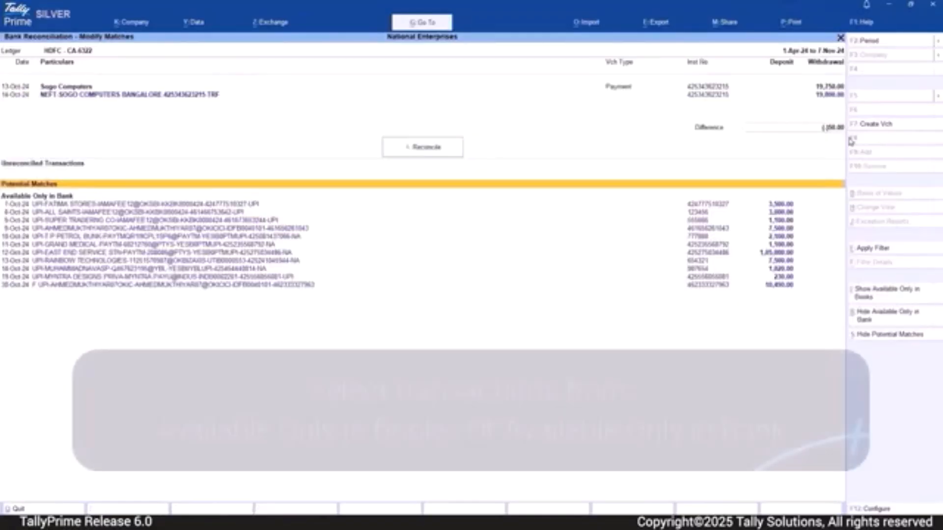
{"action": "left_click", "coordinate": [877, 295]}
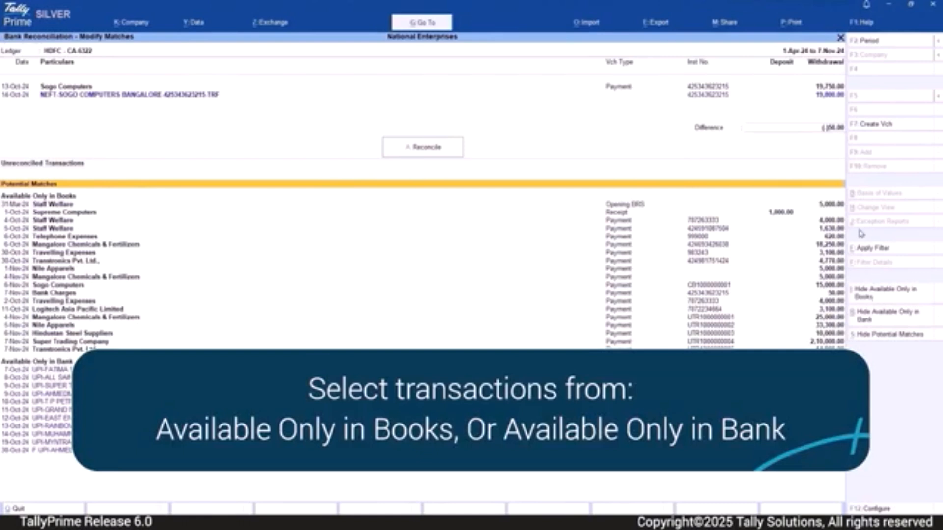
Add the 7-Nov-24 Bank Charges payment of 50.00 to the Sogo Computers match, reconcile it and return to the Bank Reconciliation report.
{"action": "left_click", "coordinate": [839, 294]}
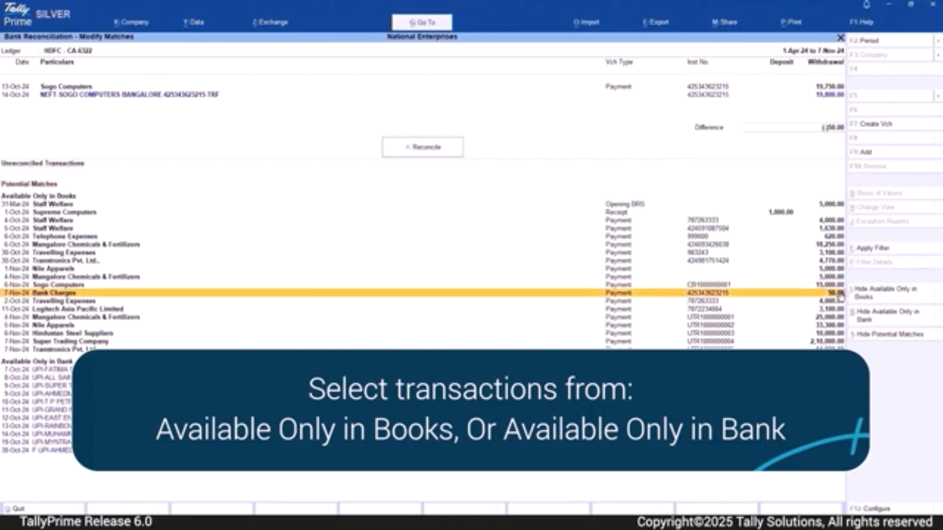
{"action": "left_click", "coordinate": [871, 155]}
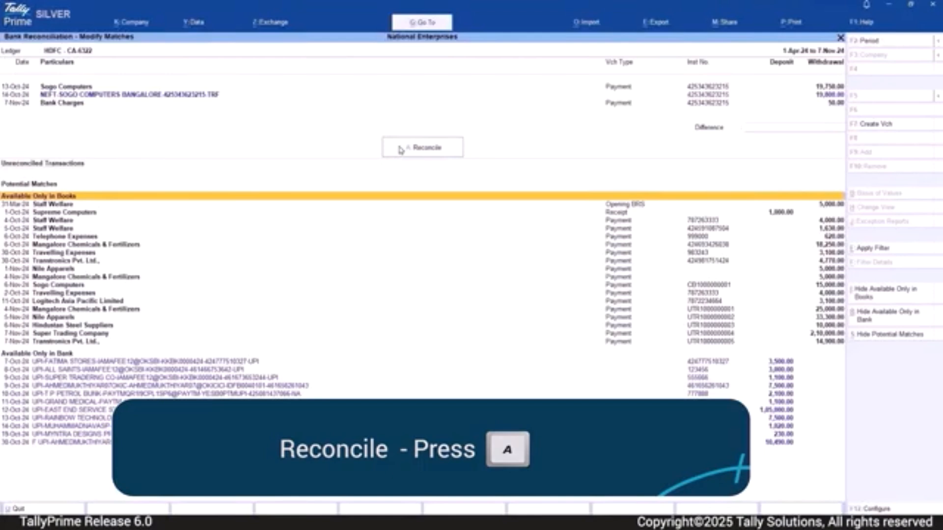
{"action": "left_click", "coordinate": [400, 151]}
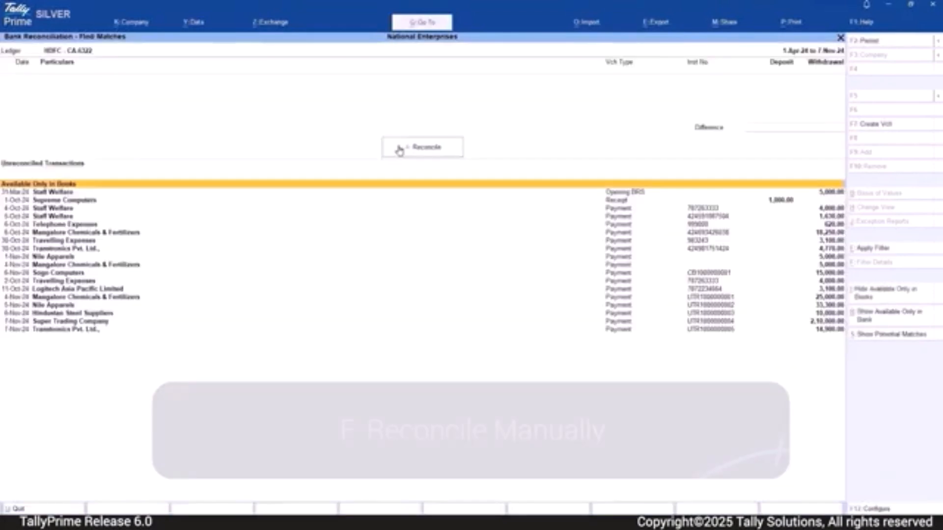
{"action": "key", "text": "Escape"}
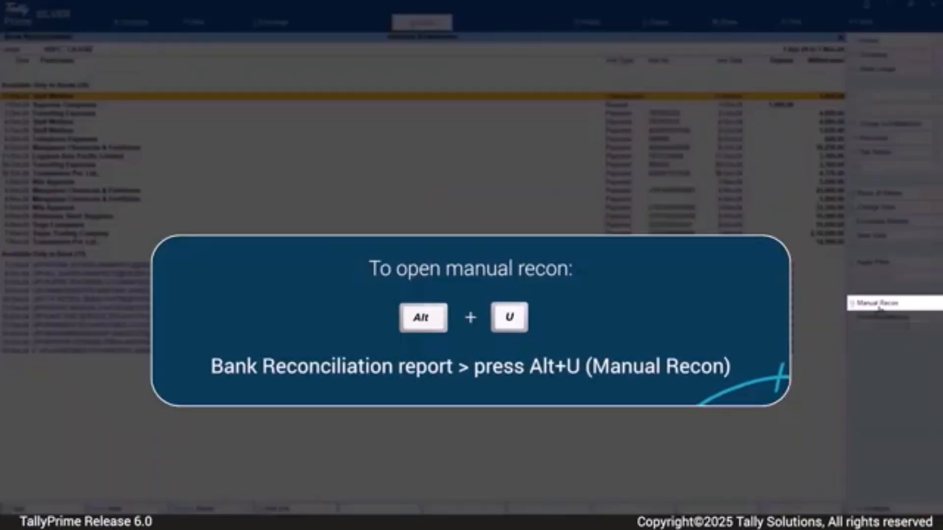
In manual reconciliation, set the bank date to 5-Oct-24 for the Supreme Computers receipt and the 2-Oct-24 Travelling Expenses payment.
{"action": "left_click", "coordinate": [879, 304]}
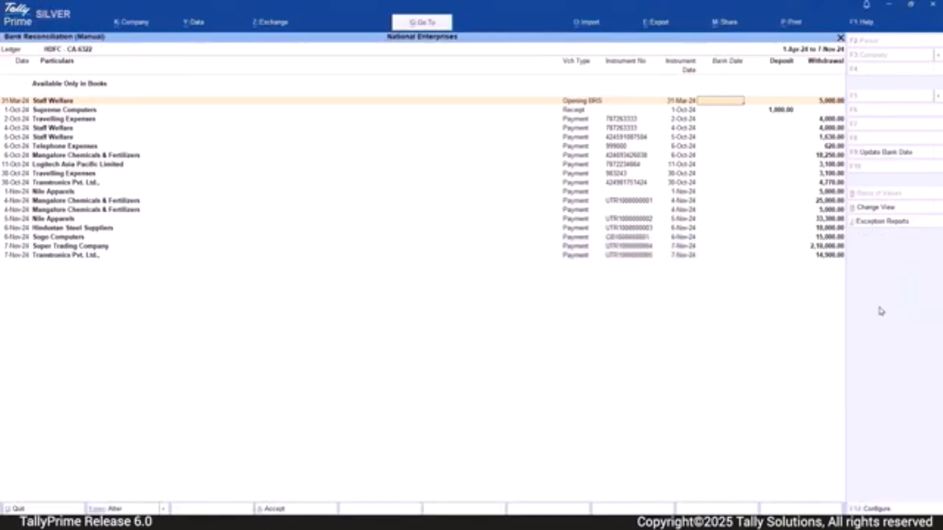
{"action": "key", "text": "Down"}
{"action": "type", "text": "5"}
{"action": "key", "text": "Return"}
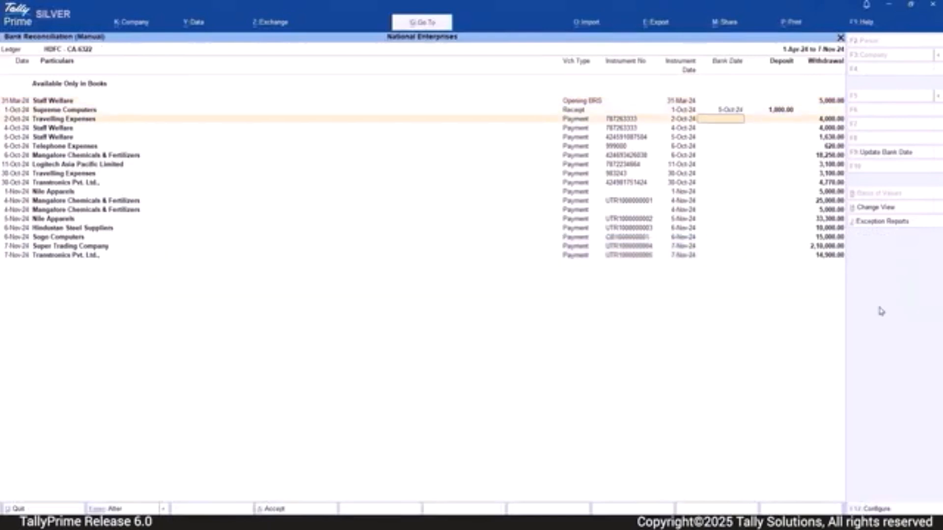
{"action": "type", "text": "5"}
{"action": "key", "text": "Return"}
Set the bank dates of the 4-Oct-24 and 5-Oct-24 Staff Welfare payments to 6-Oct-24 and 7-Oct-24 respectively.
{"action": "type", "text": "6"}
{"action": "key", "text": "Return"}
{"action": "type", "text": "7"}
{"action": "key", "text": "Return"}
Set the bank date to 8-Oct-24 for the Telephone Expenses and 6-Oct-24 Mangalore Chemicals & Fertilizers payments, and save the manual reconciliation.
{"action": "type", "text": "8"}
{"action": "key", "text": "Return"}
{"action": "type", "text": "8"}
{"action": "key", "text": "Return"}
{"action": "key", "text": "Down"}
{"action": "key", "text": "Down"}
{"action": "key", "text": "Down"}
{"action": "key", "text": "Down"}
{"action": "key", "text": "Down"}
{"action": "key", "text": "Down"}
{"action": "key", "text": "Down"}
{"action": "key", "text": "Down"}
{"action": "key", "text": "Down"}
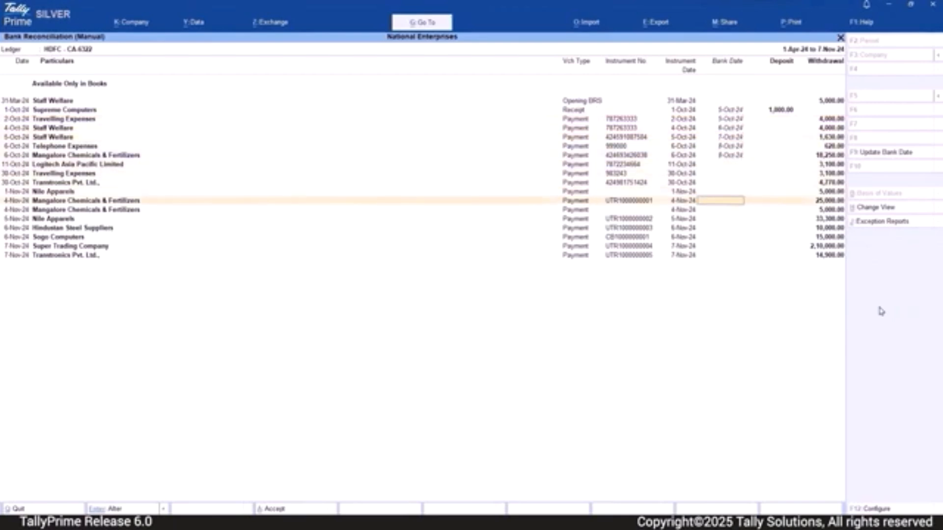
{"action": "key", "text": "ctrl+a"}
{"action": "key", "text": "y"}
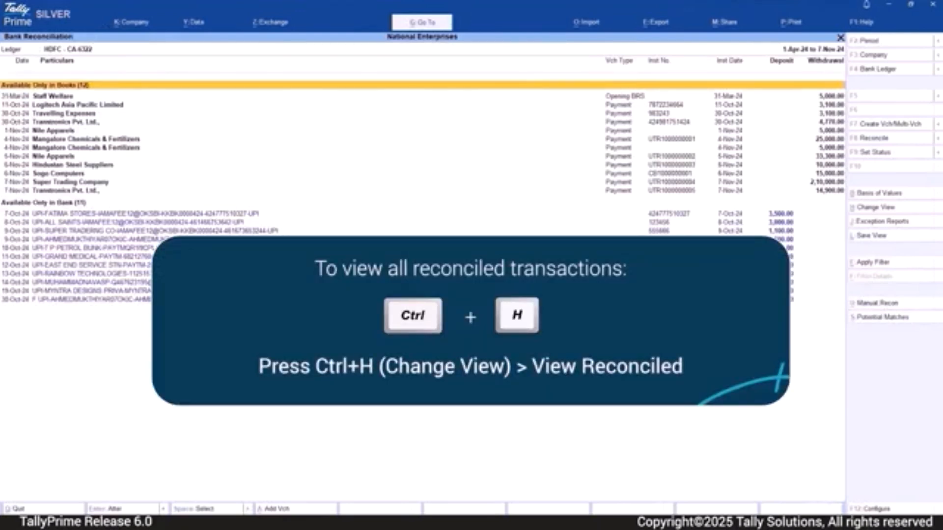
Change the report view to show all reconciled transactions.
{"action": "left_click", "coordinate": [869, 208]}
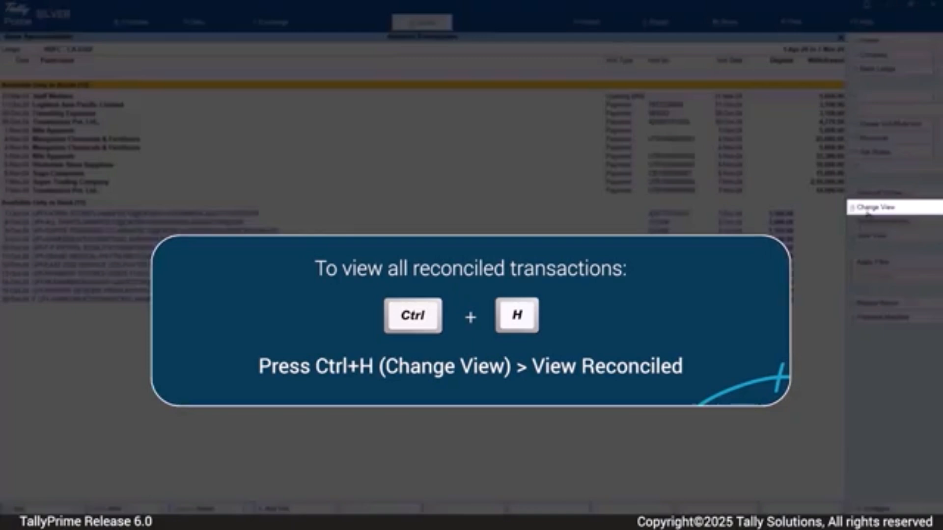